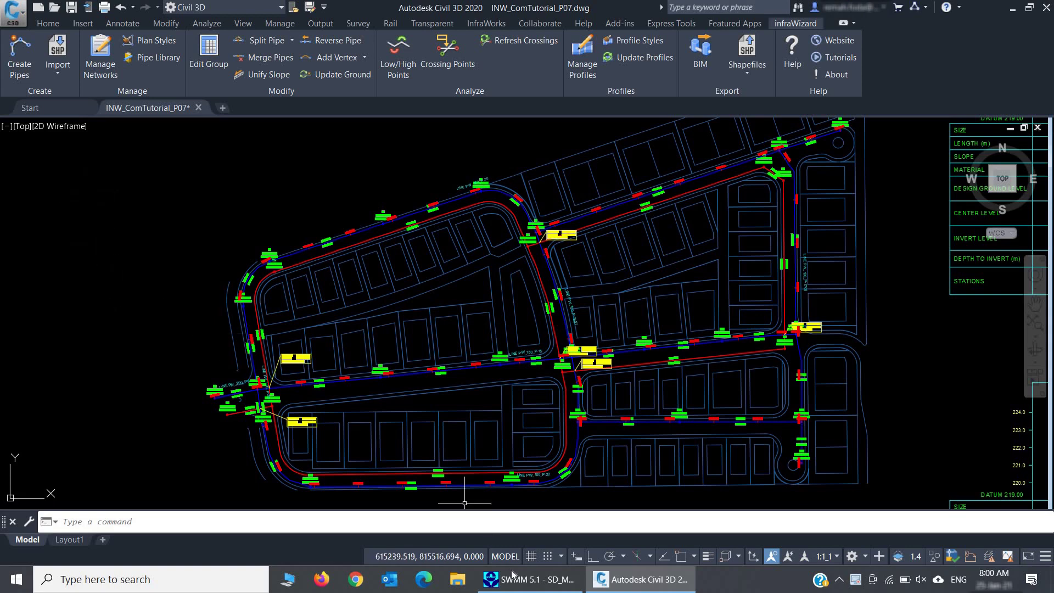
# Bring up the SWMM 5.1 model SD_Model.inp to check conduit CO-64's properties
pyautogui.click(528, 585)
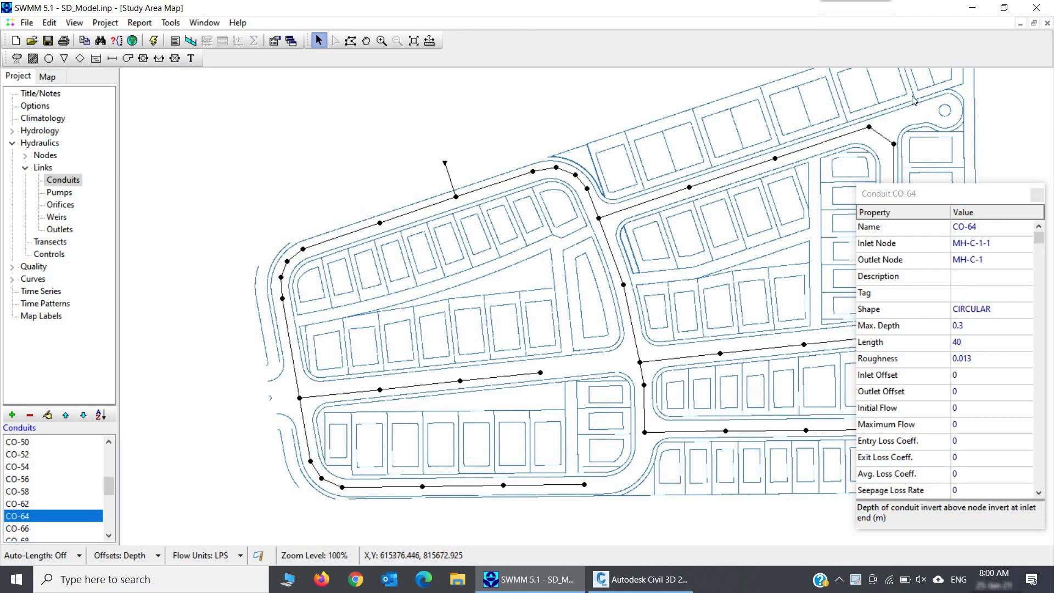
# Close SWMM and start a SWMM import from the infraWizard Import menu
pyautogui.click(1035, 8)
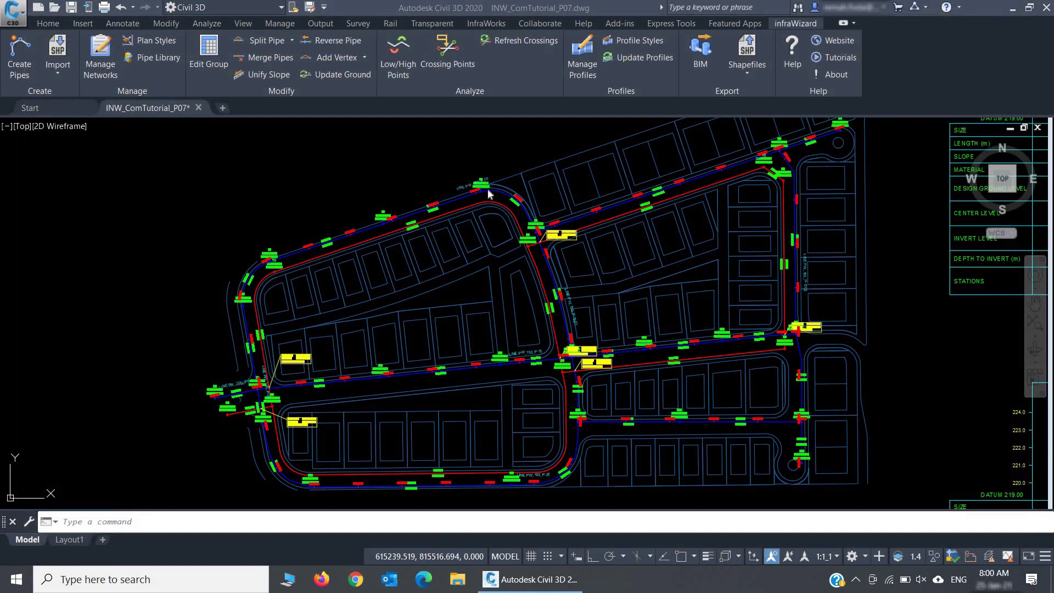
pyautogui.click(62, 83)
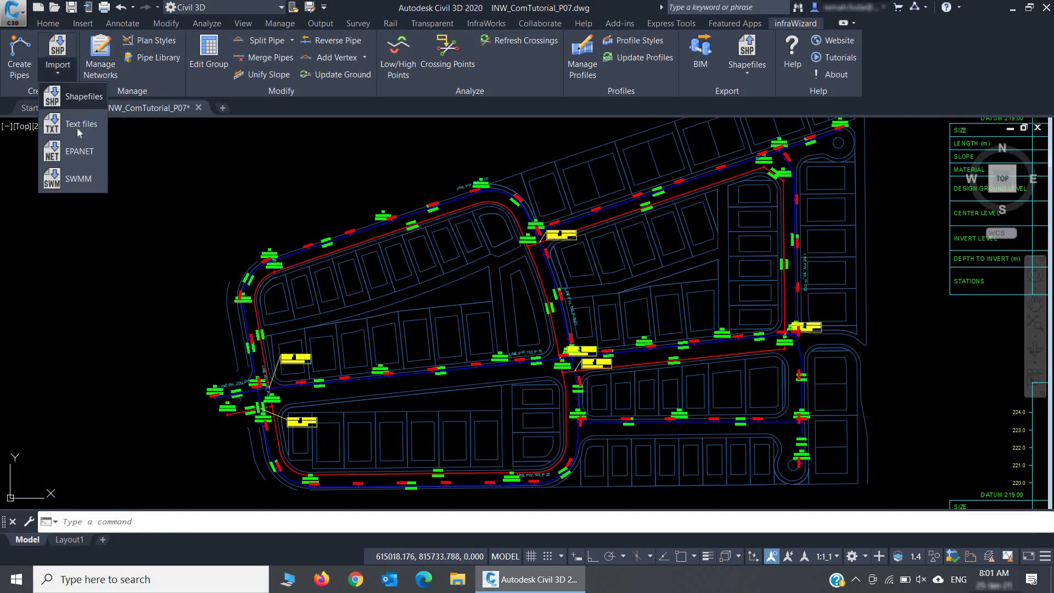
pyautogui.click(85, 180)
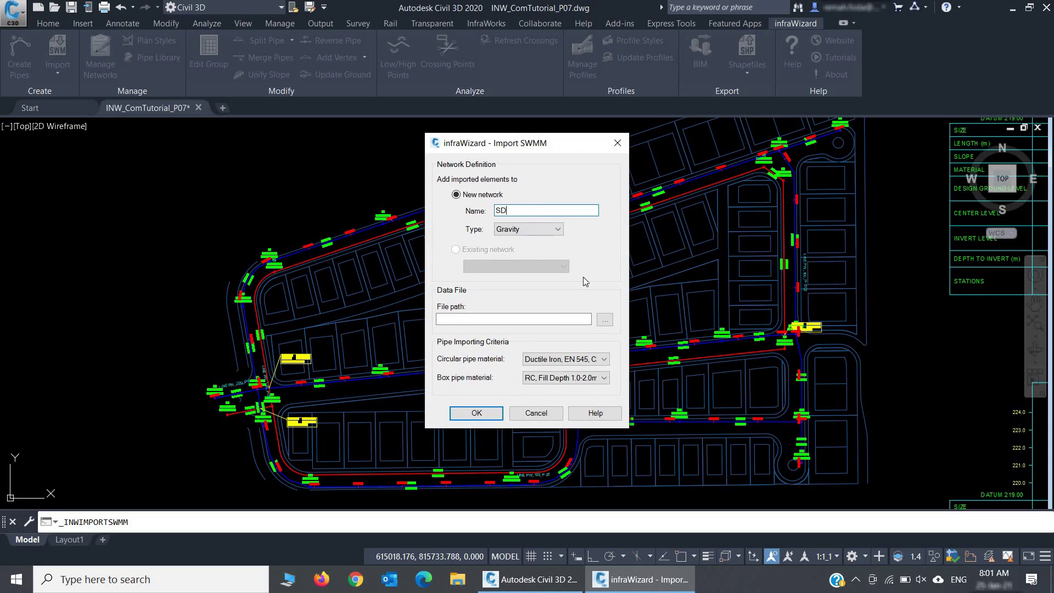
# Select SD_Model.inp and choose uPVC, DIN 8062, SDR21, PN10 as the circular pipe material
pyautogui.click(605, 320)
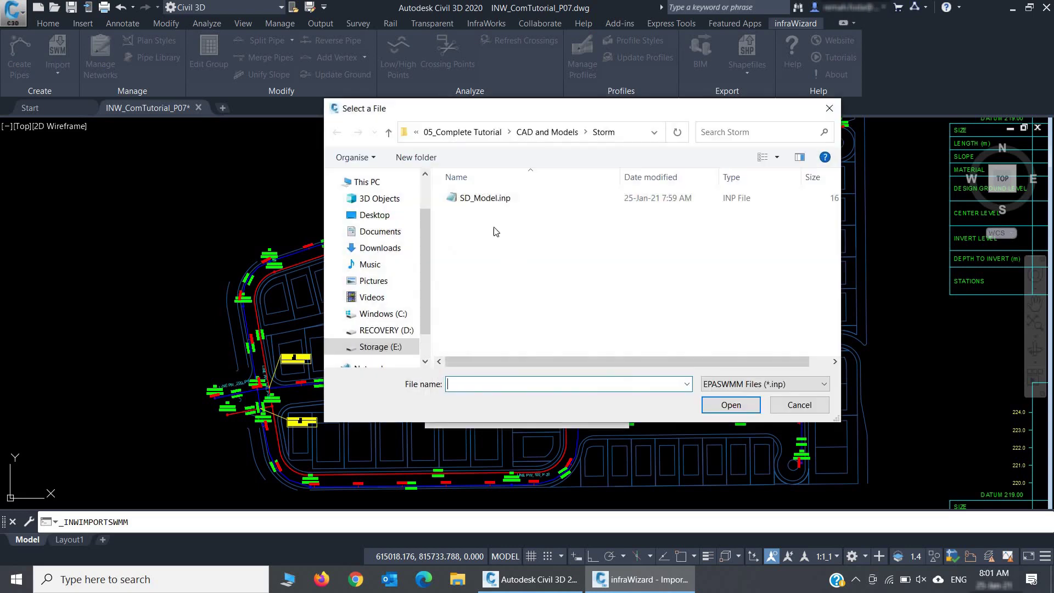
pyautogui.doubleClick(490, 198)
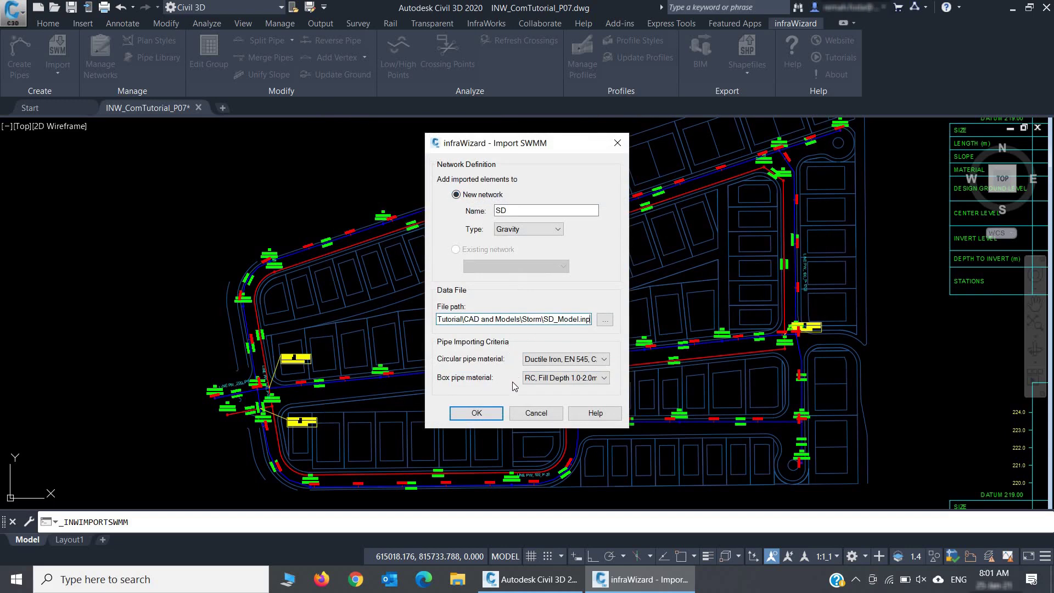
pyautogui.click(602, 360)
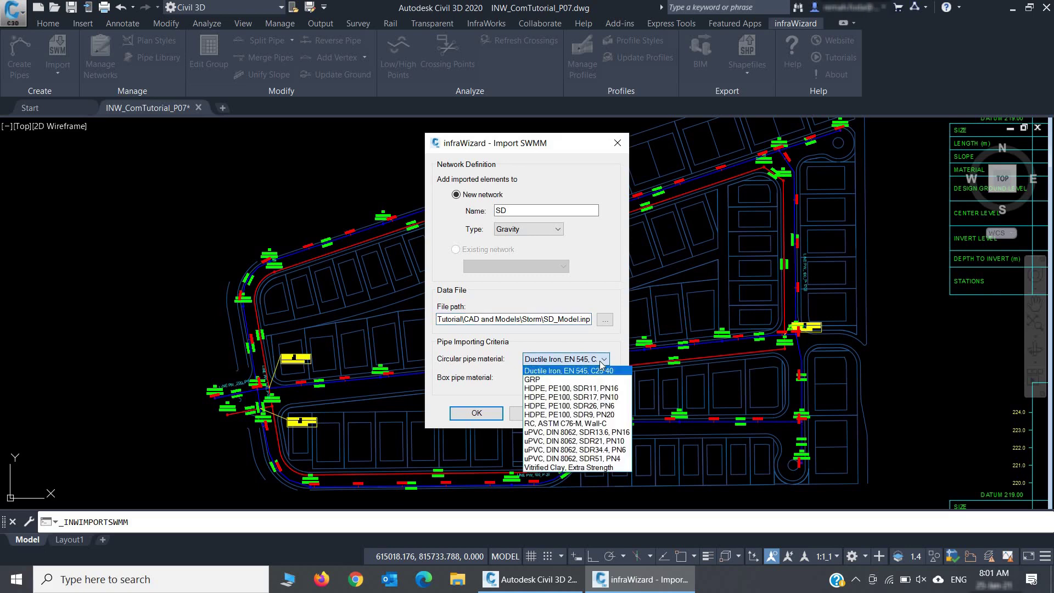
pyautogui.click(600, 442)
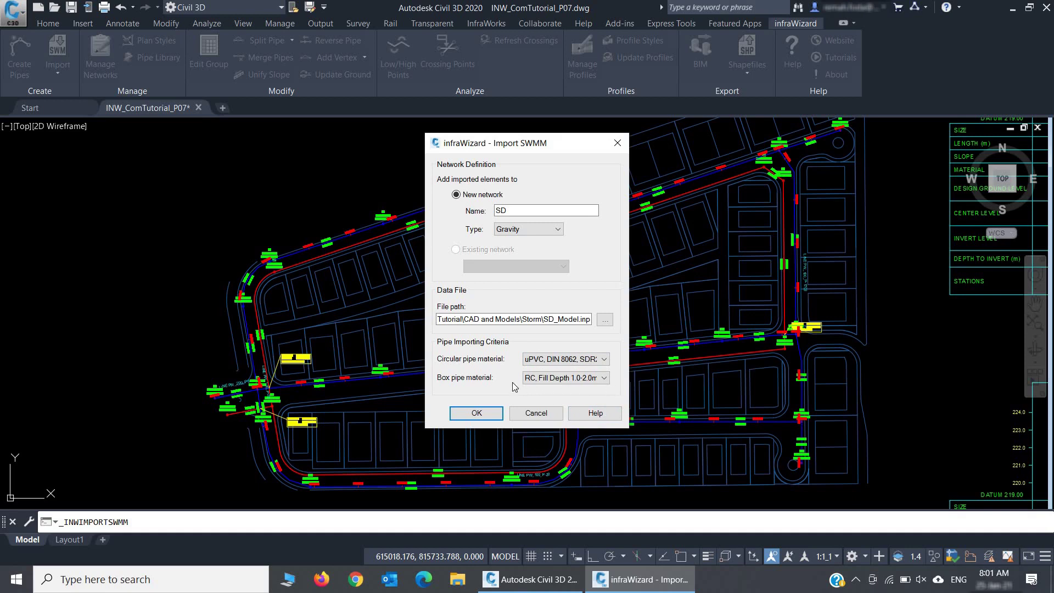
# Import the SD network and zoom around its new pipe labels and crossing clearance annotations
pyautogui.click(481, 417)
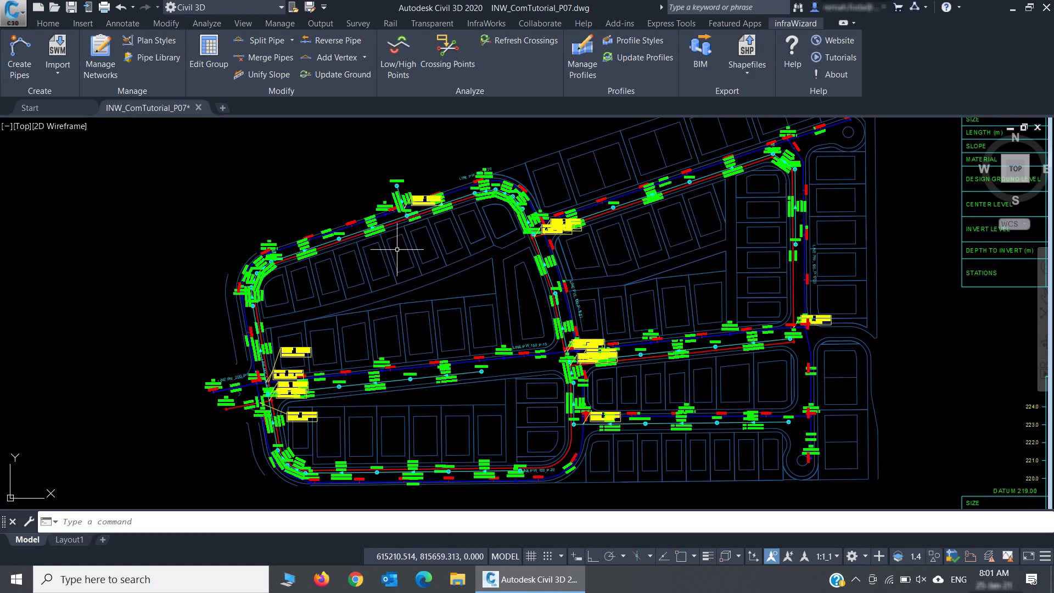
pyautogui.scroll(10, 343, 235)
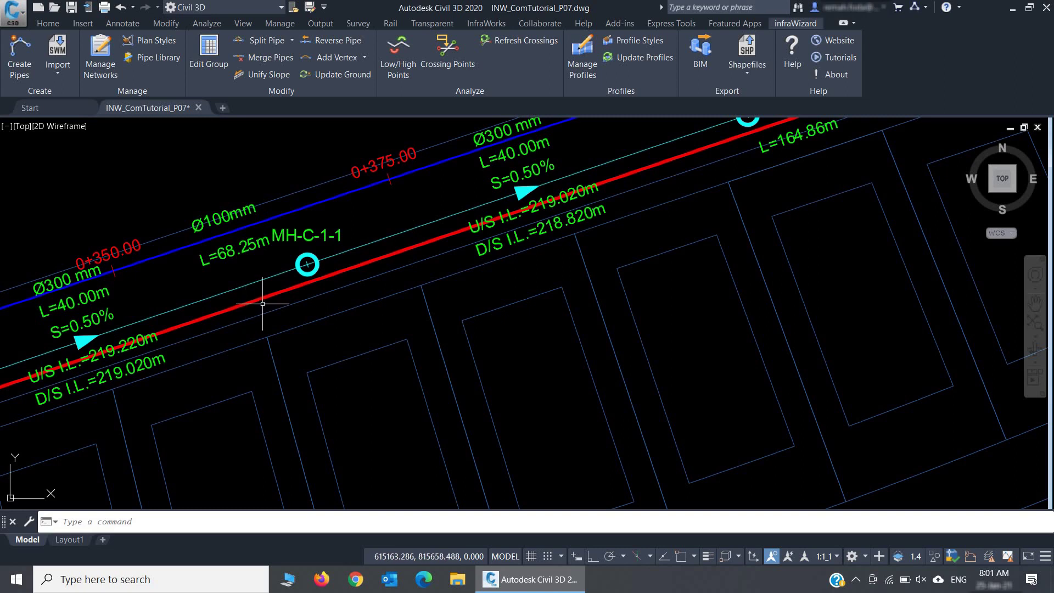
pyautogui.scroll(-5, 281, 307)
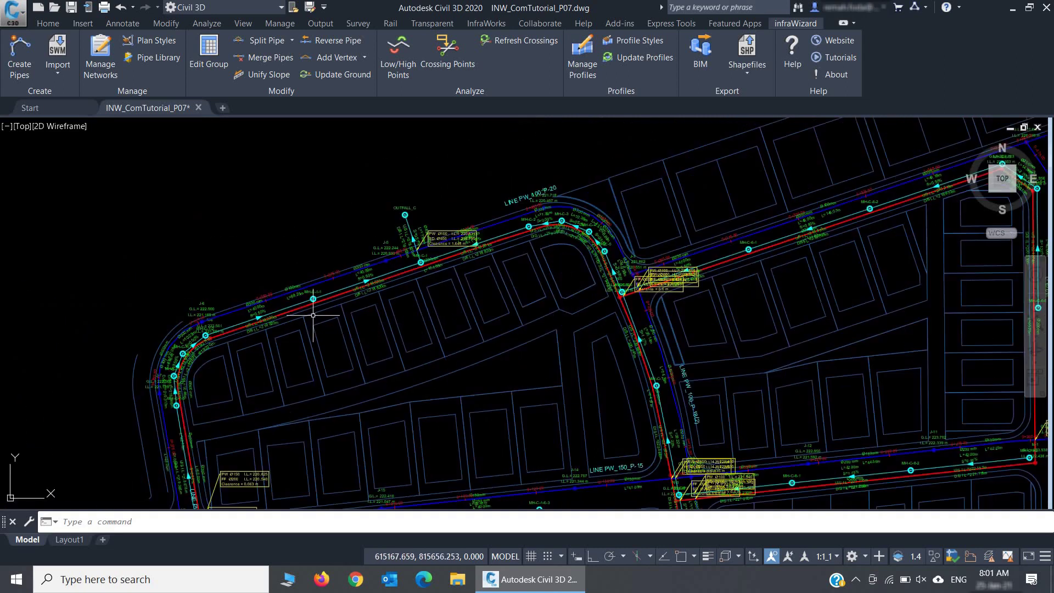
pyautogui.scroll(5, 348, 293)
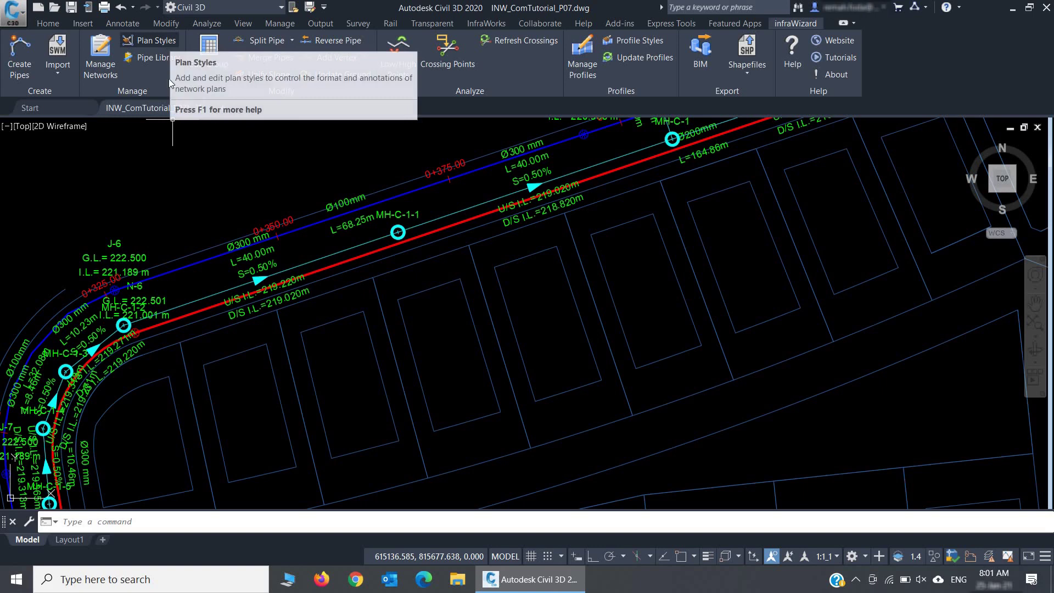
pyautogui.scroll(-4, 397, 308)
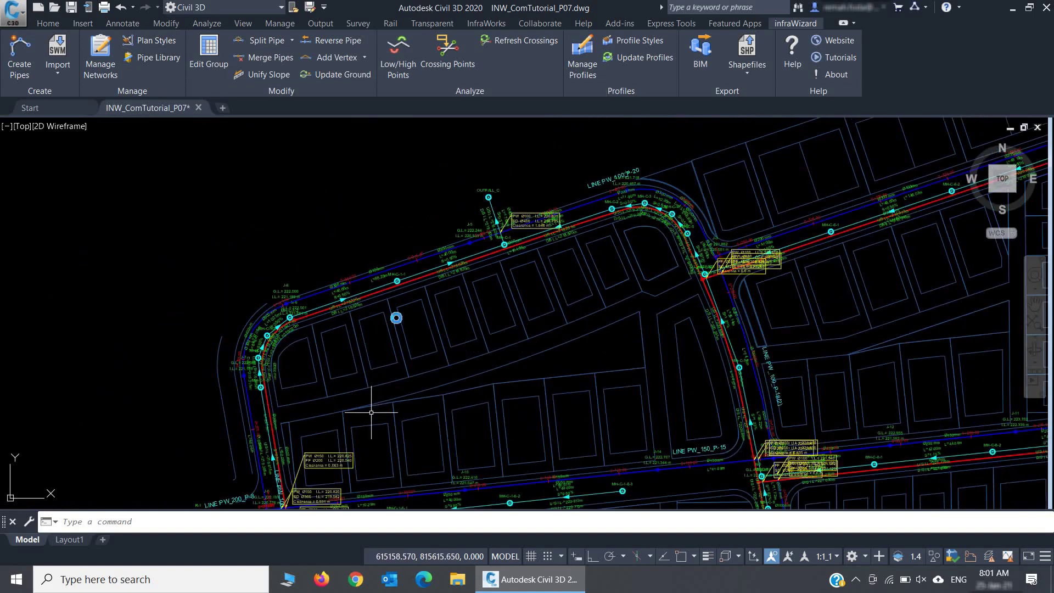
pyautogui.scroll(2, 377, 412)
pyautogui.scroll(6, 329, 391)
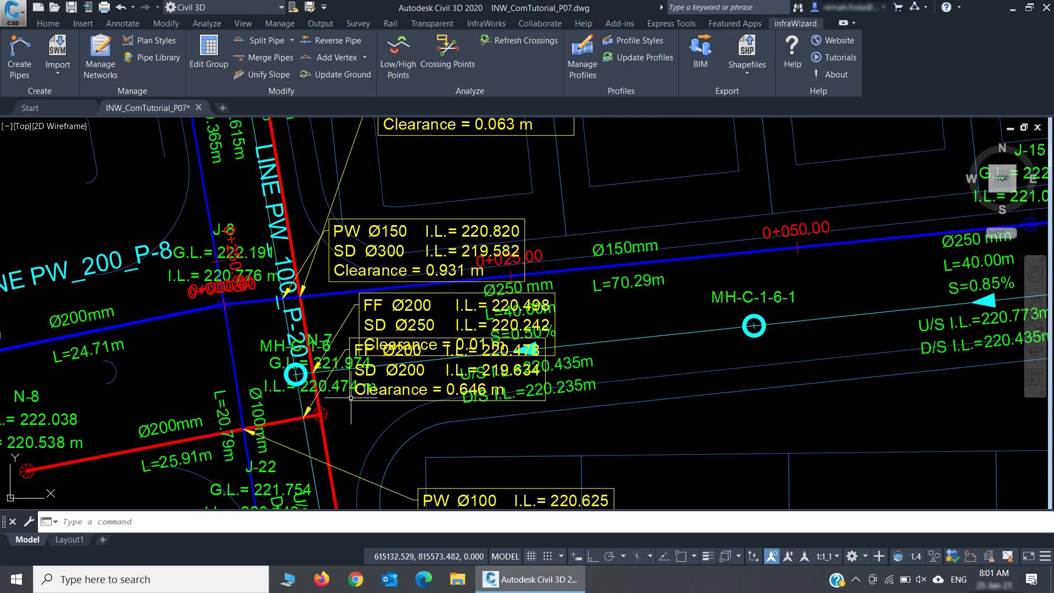
pyautogui.moveTo(392, 409); pyautogui.dragTo(402, 320, button='middle')
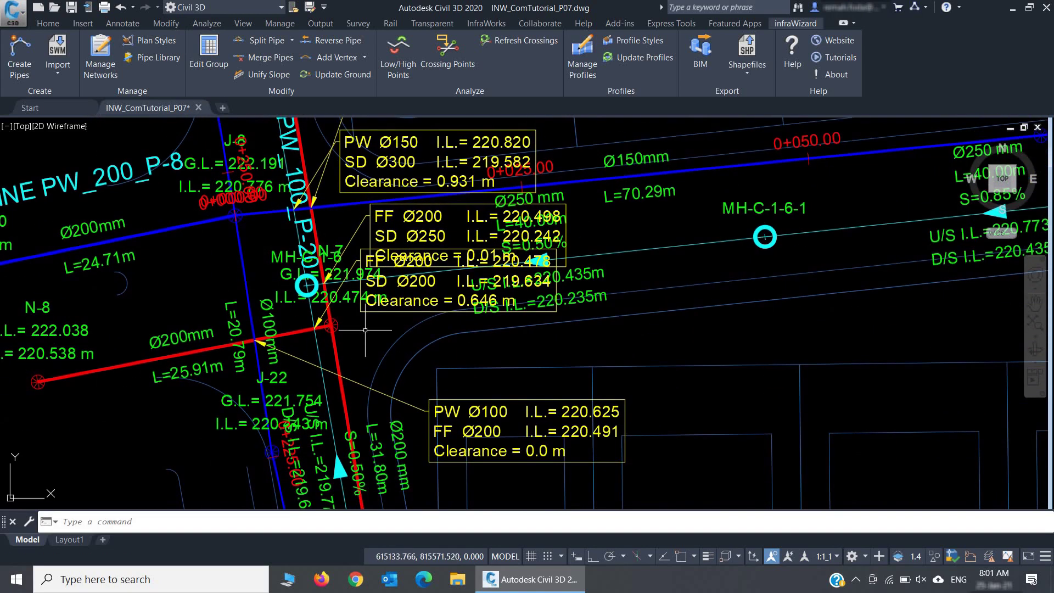
# Move the FF x PW combination to Undisplayed in the Crossing Points settings
pyautogui.click(449, 69)
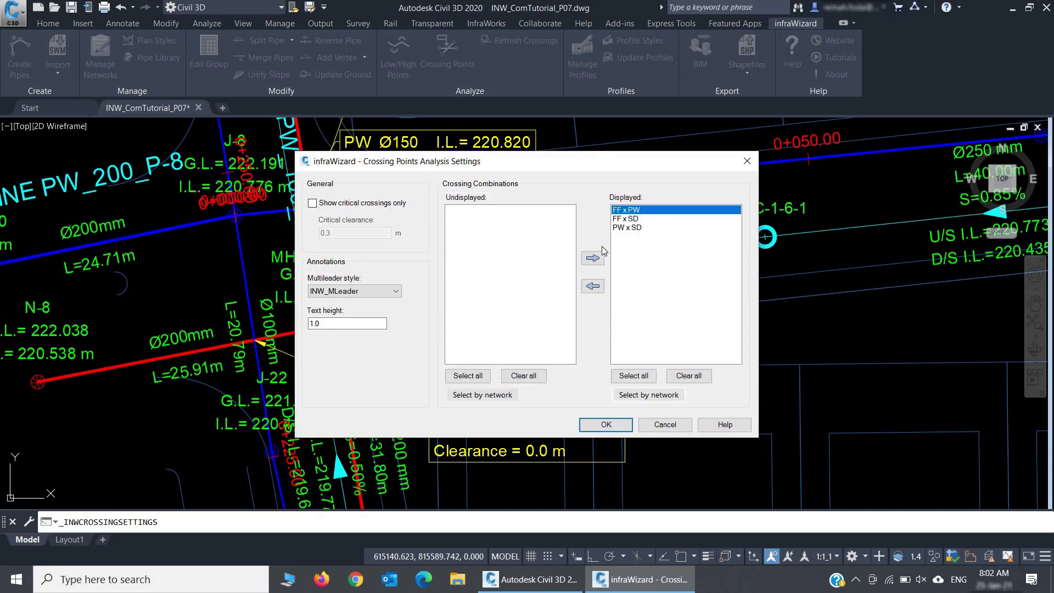
pyautogui.click(593, 286)
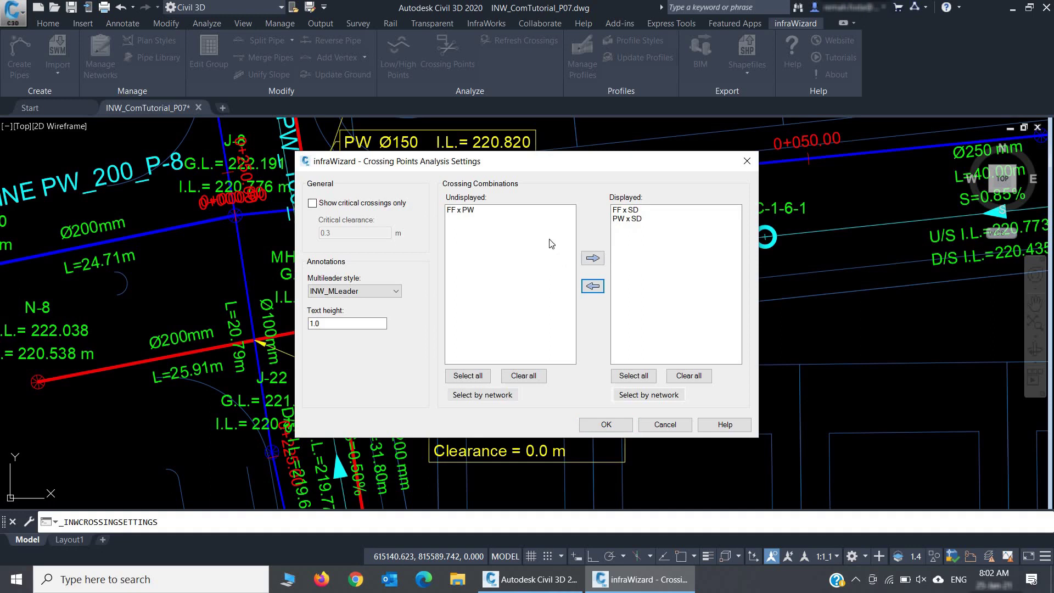
pyautogui.click(466, 214)
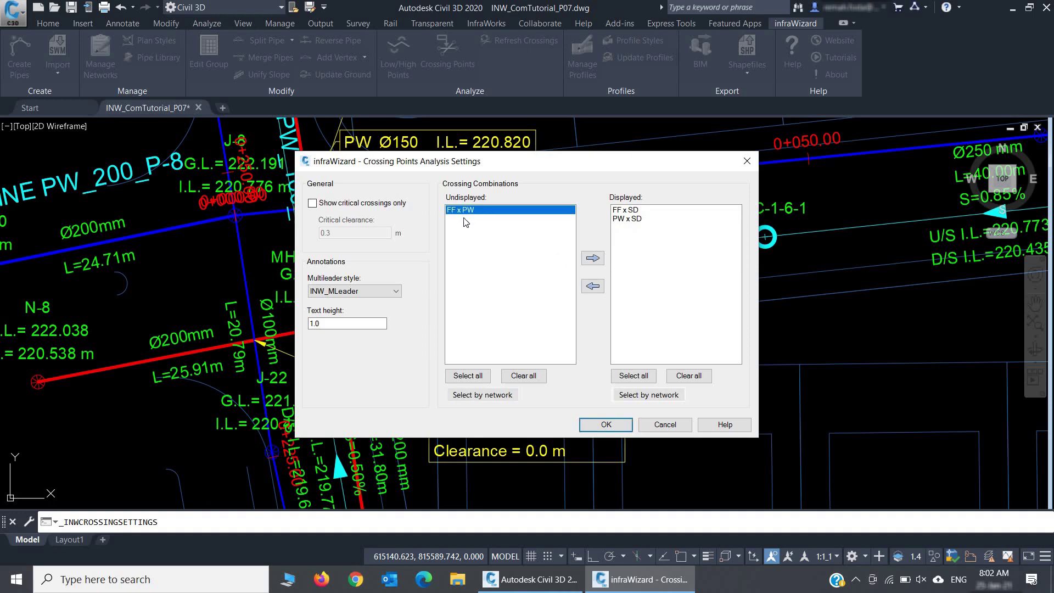
pyautogui.click(659, 211)
pyautogui.click(661, 219)
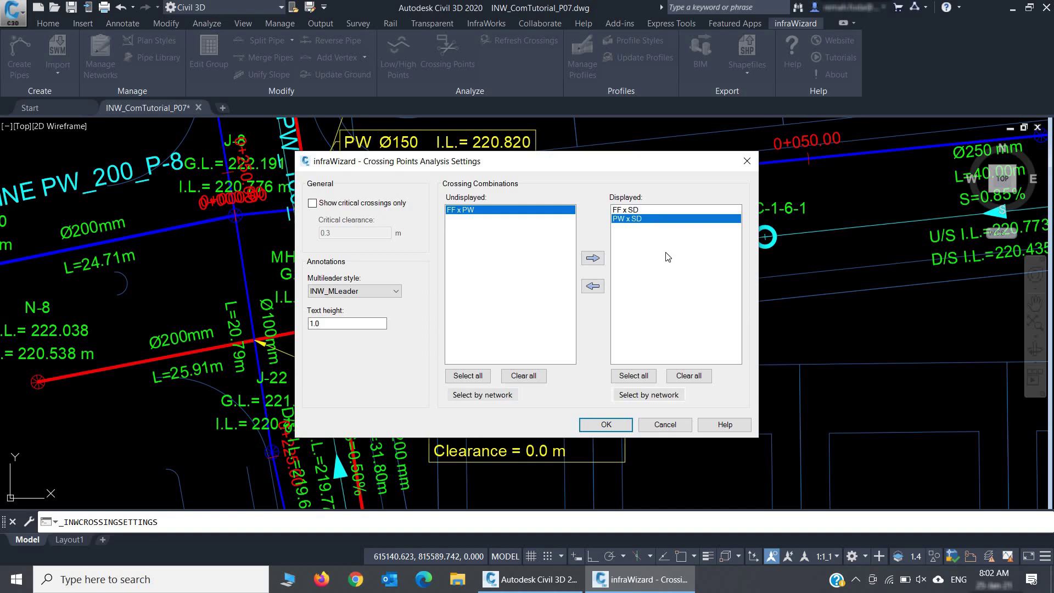
pyautogui.click(606, 425)
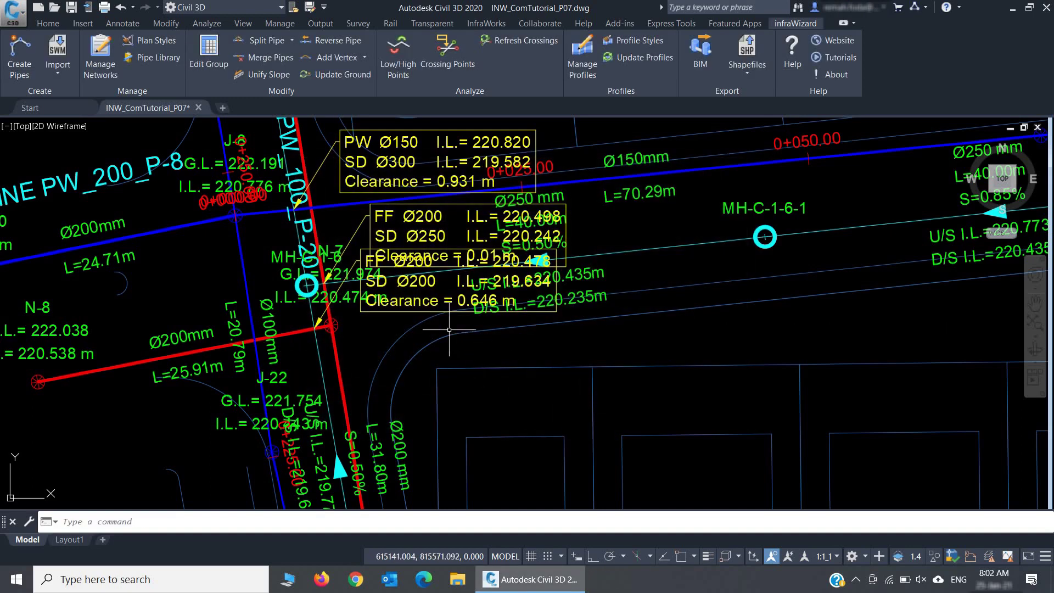
# Move the 0.646 m FF Ø200 / SD Ø200 clearance label lower-right, clear of the pipes
pyautogui.click(433, 304)
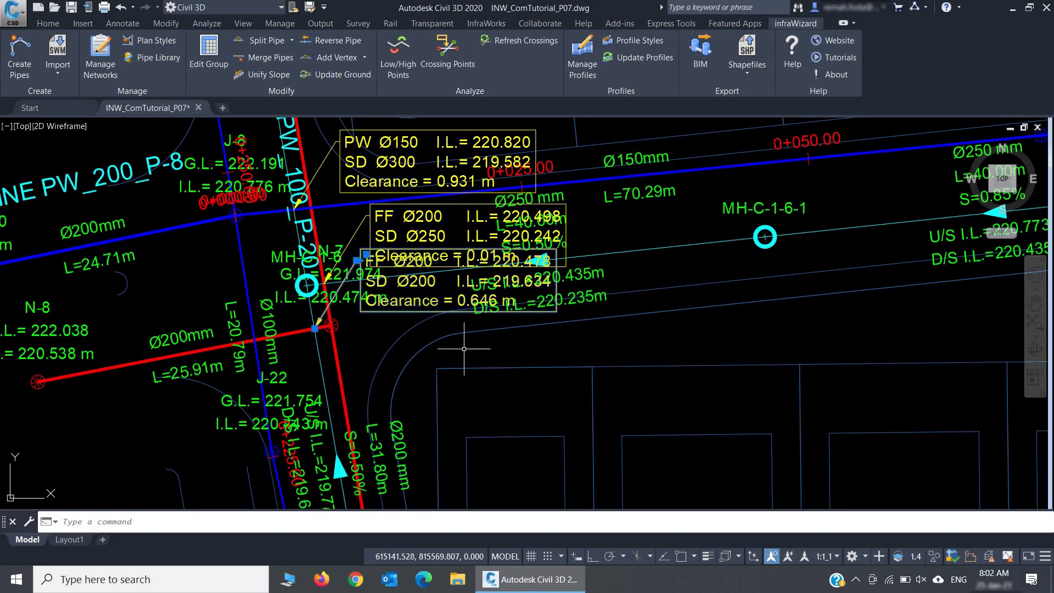
pyautogui.write('m')
pyautogui.press('Return')
pyautogui.click(519, 326)
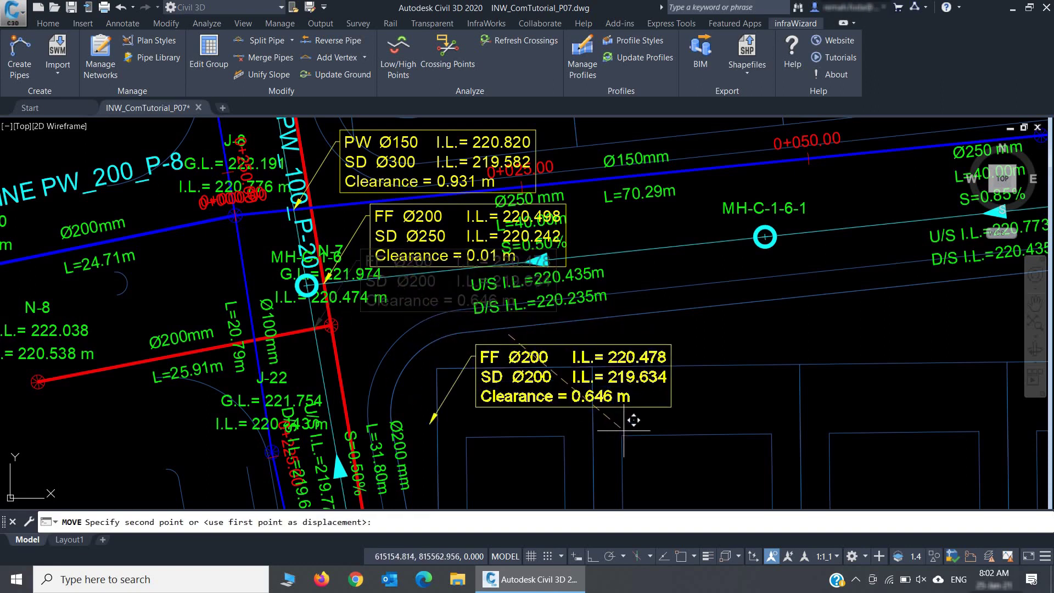
pyautogui.click(679, 438)
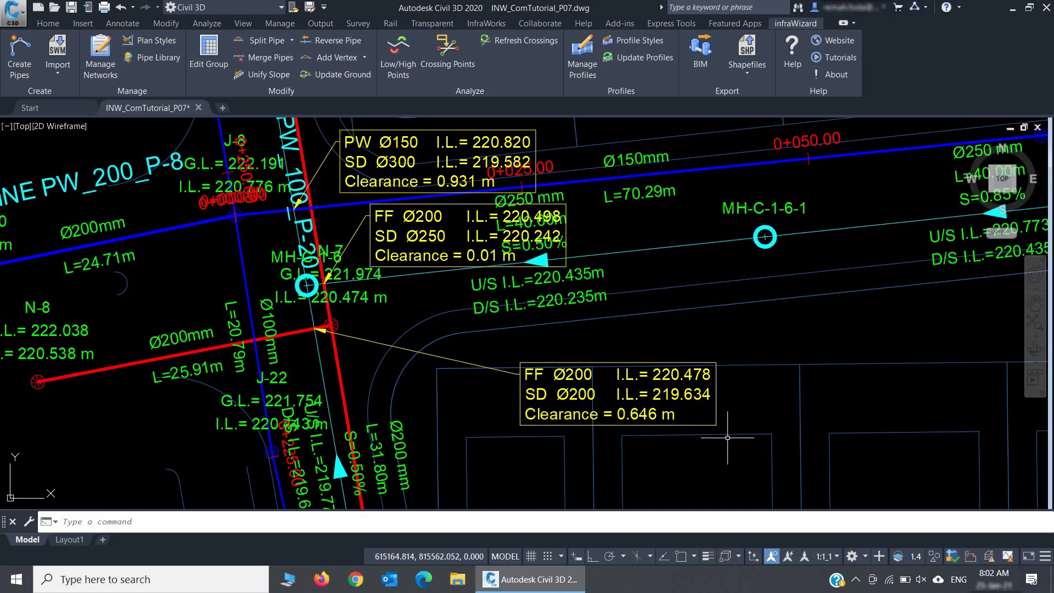
pyautogui.scroll(4, 713, 377)
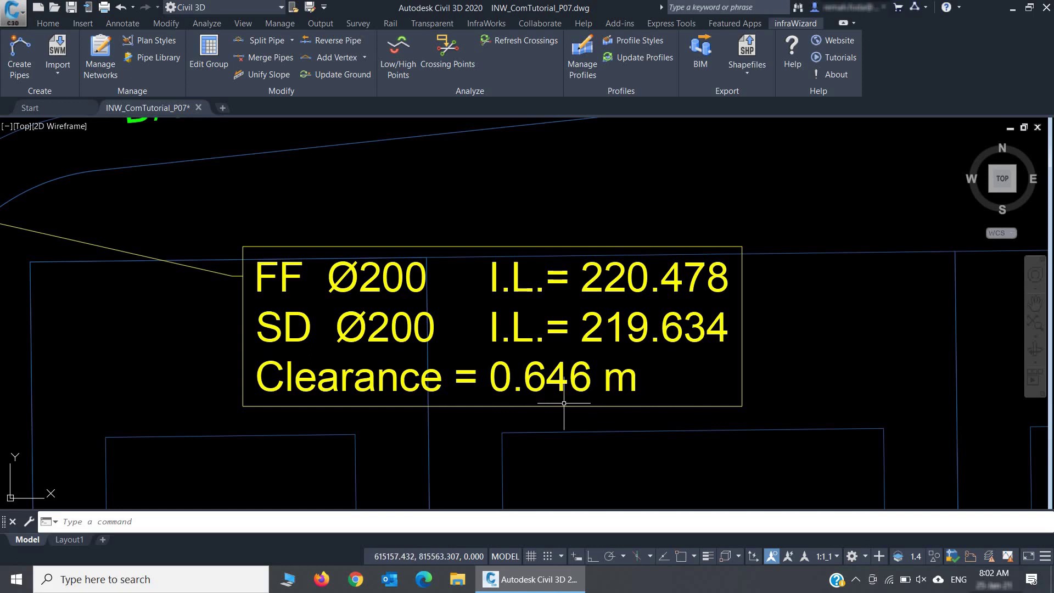
# Start a new profile for the SD network in the profile manager
pyautogui.scroll(-10, 563, 403)
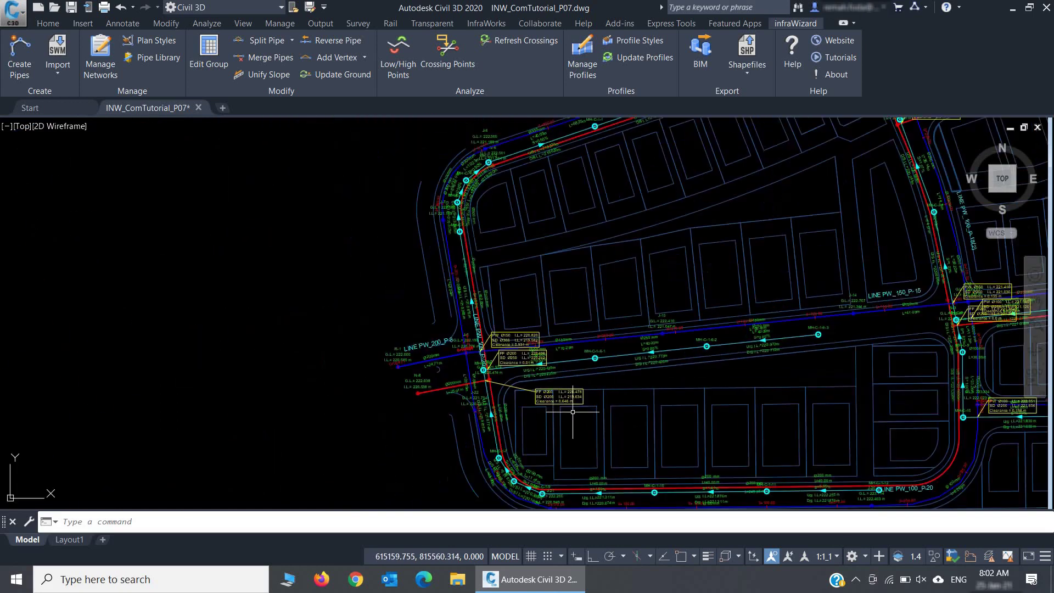
pyautogui.moveTo(562, 409); pyautogui.dragTo(504, 382, button='middle')
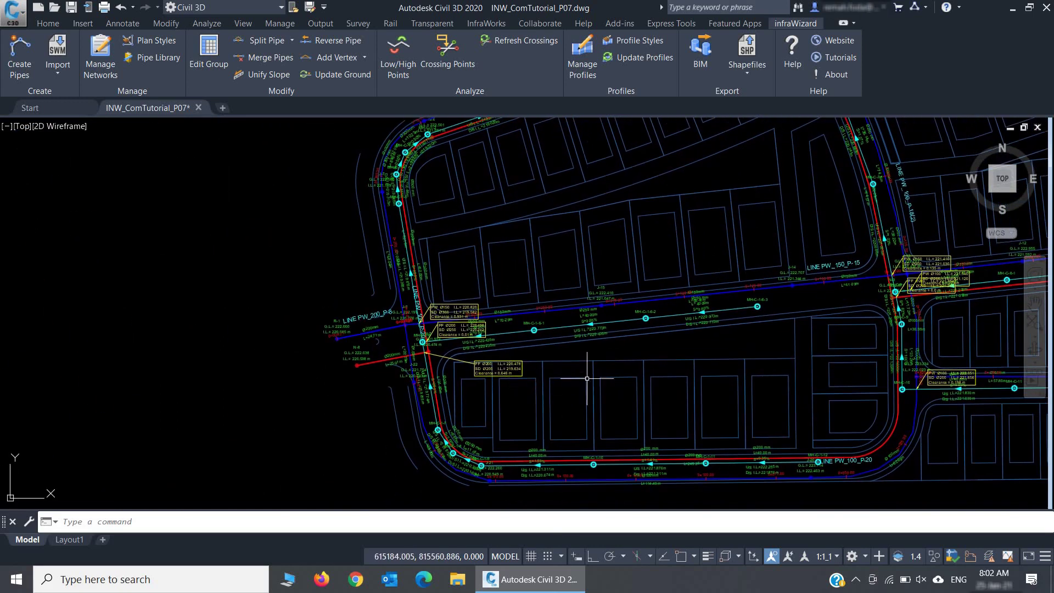
pyautogui.moveTo(584, 375); pyautogui.dragTo(469, 416, button='middle')
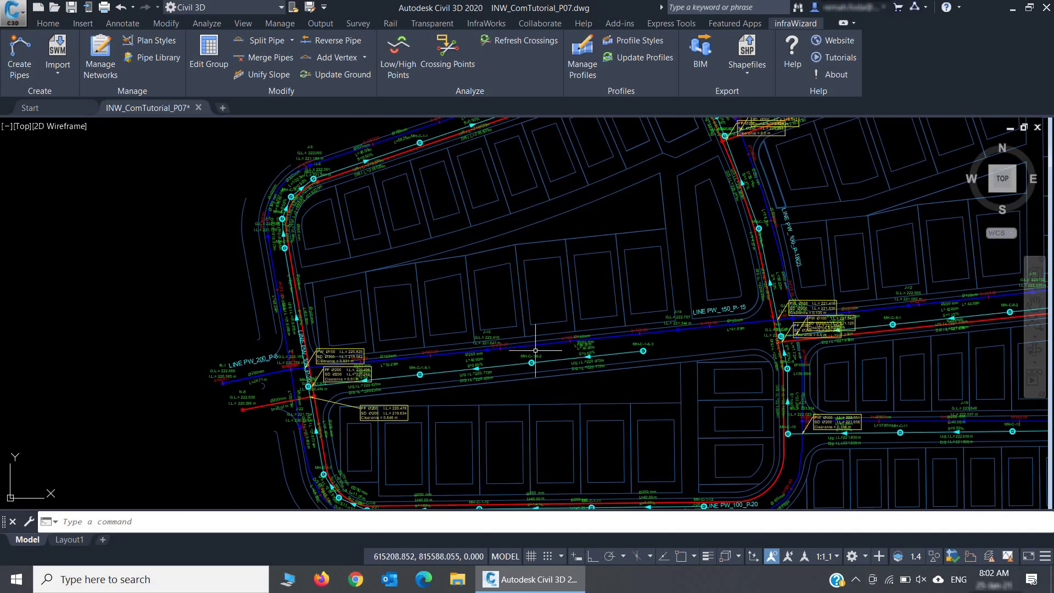
pyautogui.click(579, 79)
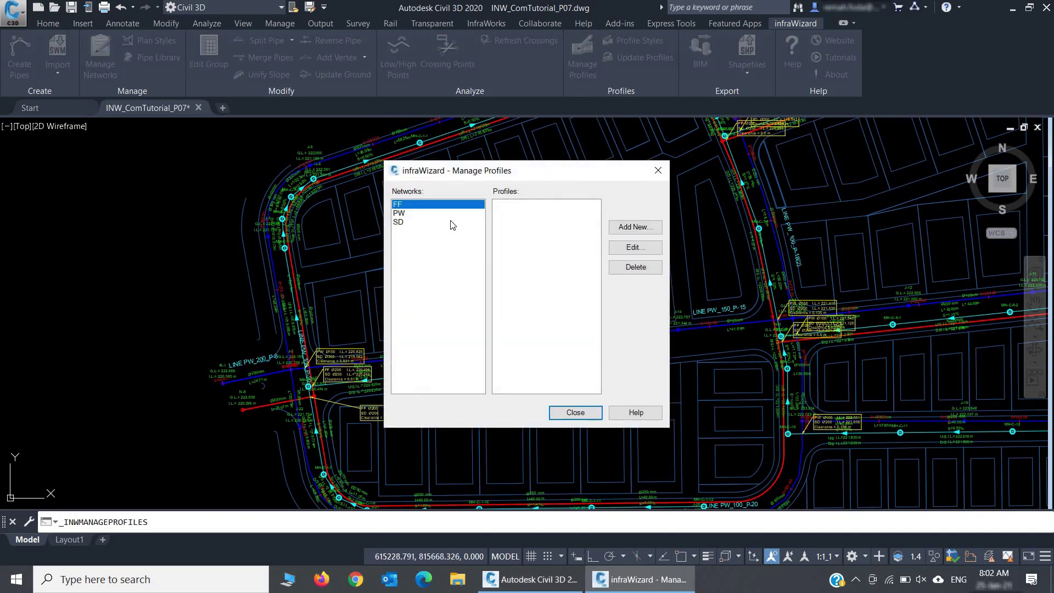
pyautogui.click(433, 221)
pyautogui.click(635, 226)
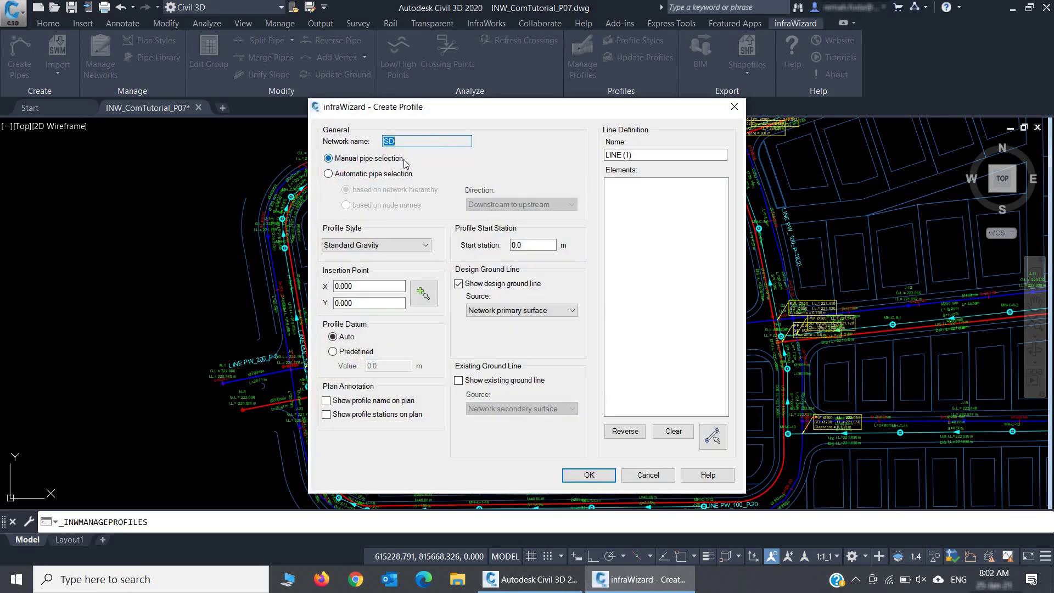
# Detect the profile lines from node names and include all five, LINE C to LINE C-8
pyautogui.click(401, 174)
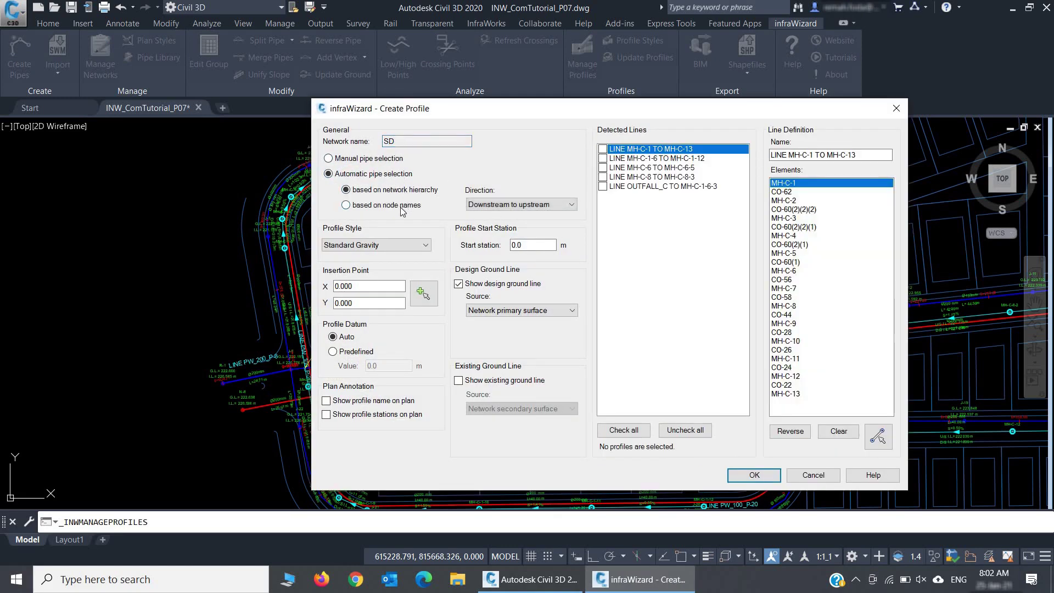
pyautogui.click(401, 207)
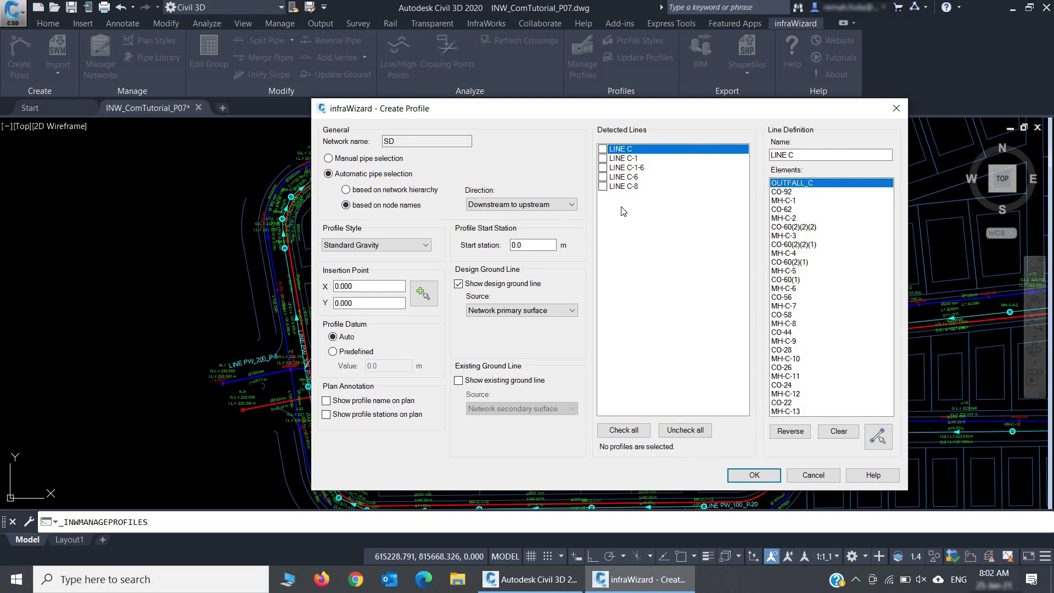
pyautogui.click(408, 190)
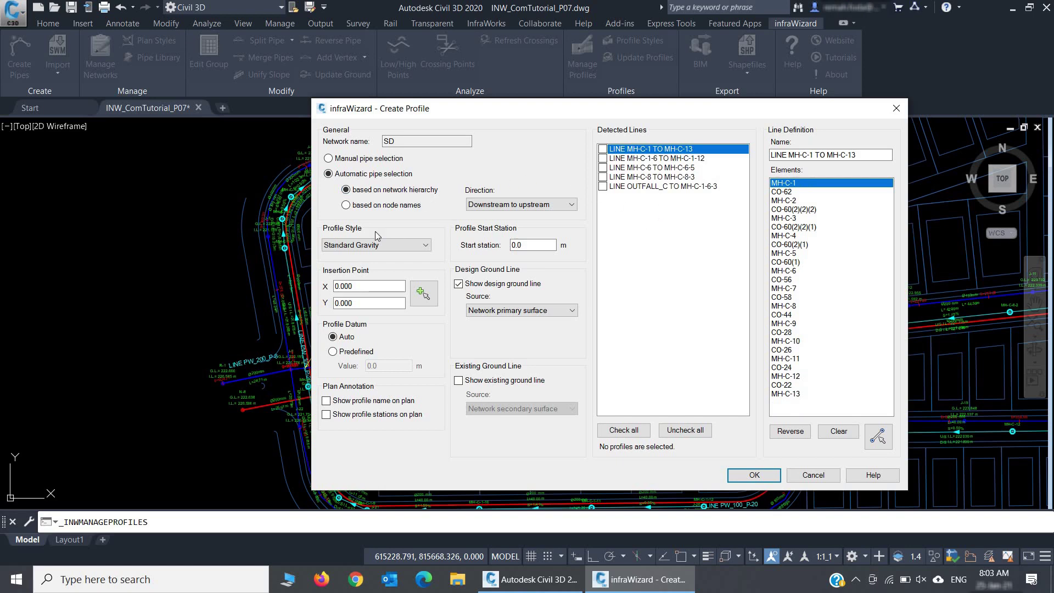
pyautogui.click(385, 209)
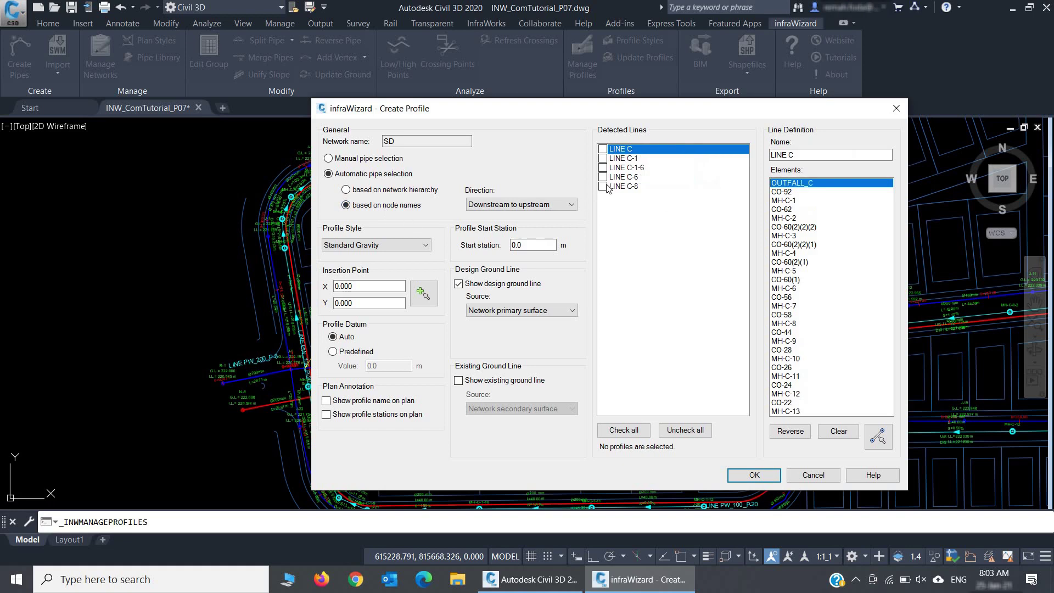
pyautogui.click(627, 432)
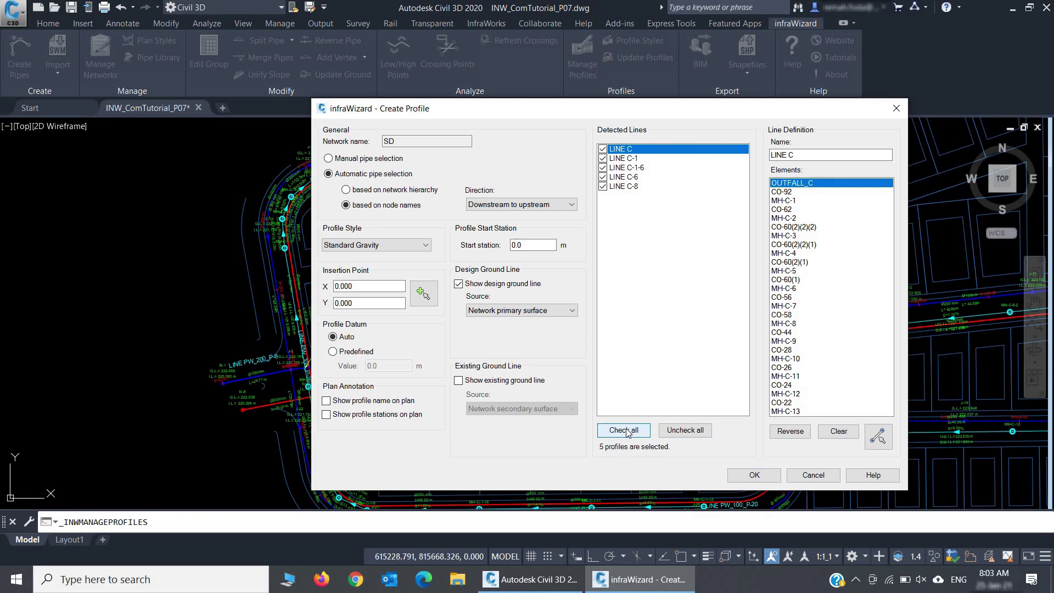
# Show profile names on the plan and insert the profile views right of the existing profiles
pyautogui.click(358, 405)
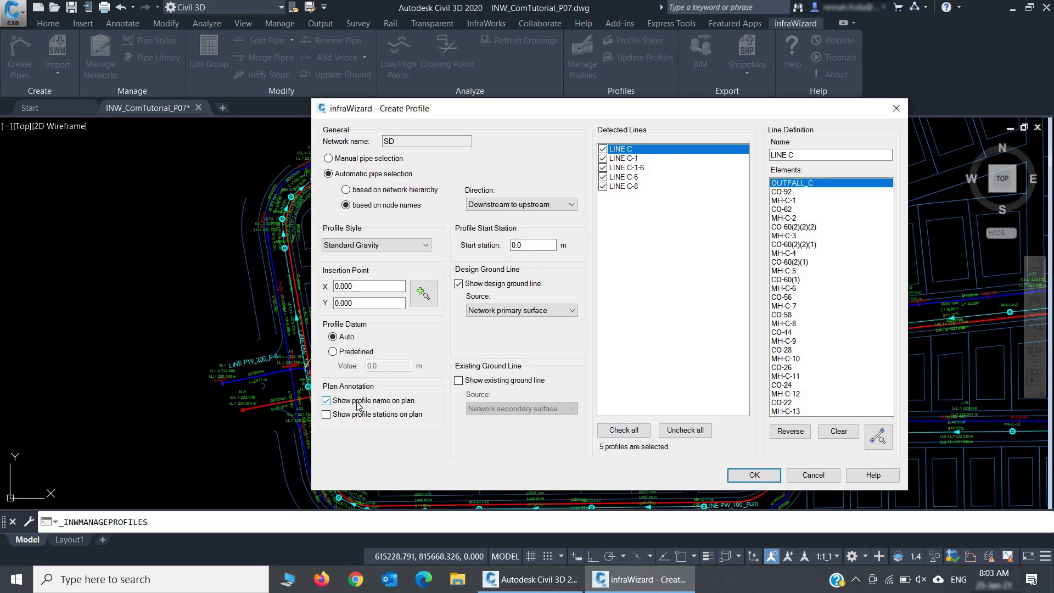
pyautogui.click(429, 296)
pyautogui.scroll(-8, 423, 294)
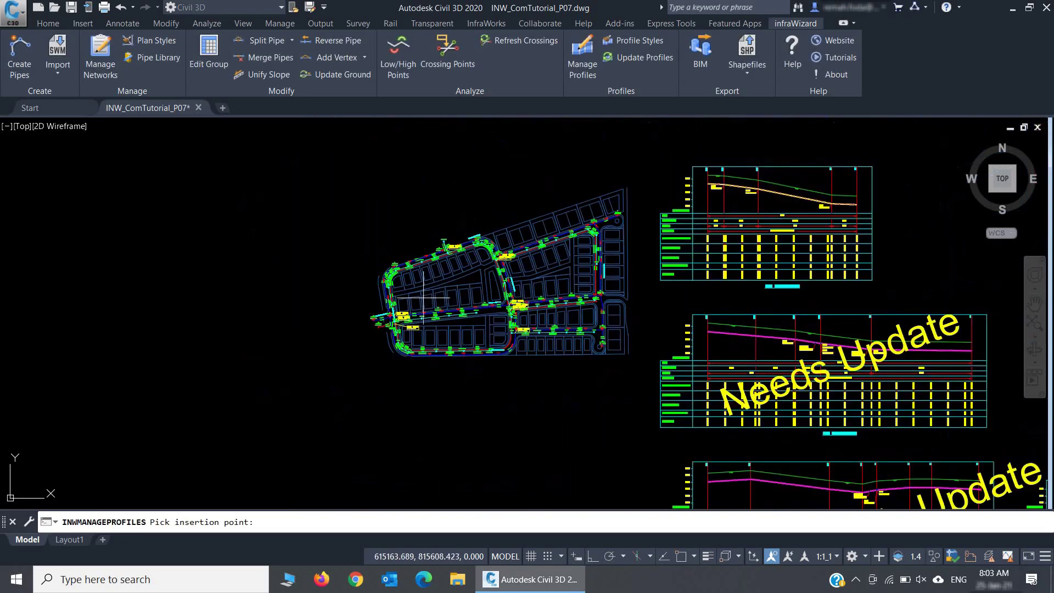
pyautogui.moveTo(604, 321); pyautogui.dragTo(219, 267, button='middle')
pyautogui.scroll(-3, 219, 266)
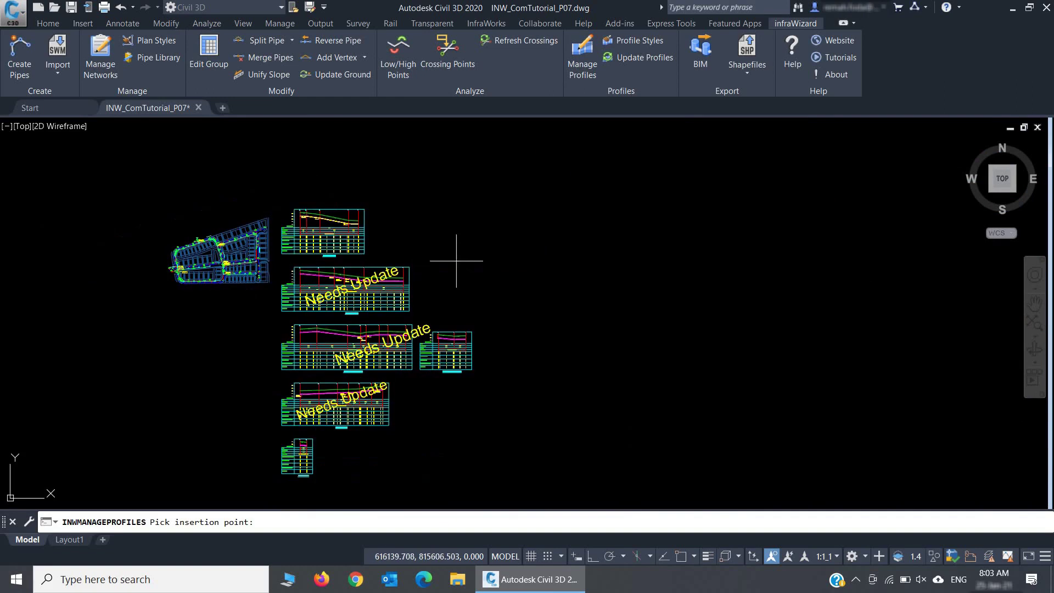
pyautogui.click(555, 242)
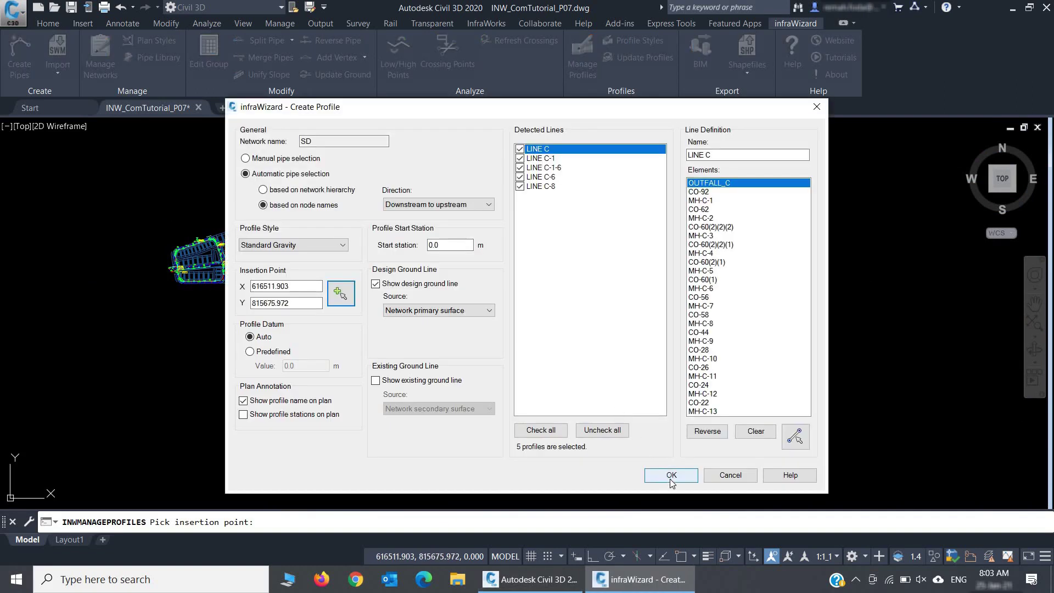
pyautogui.click(671, 475)
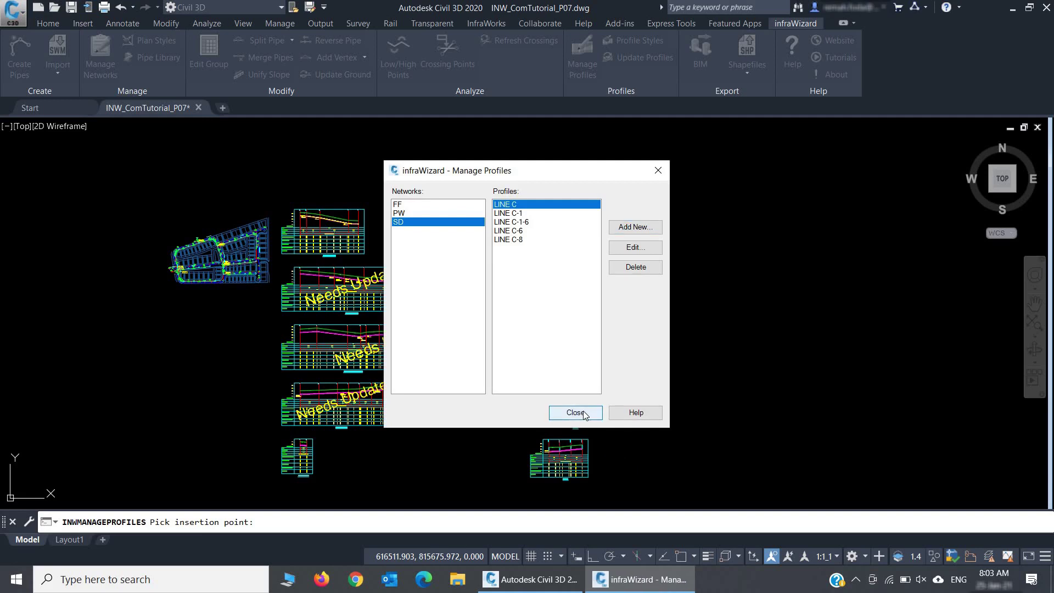
# Close Manage Profiles and inspect LINE C's profile with its slope, invert level and depth bands
pyautogui.click(584, 415)
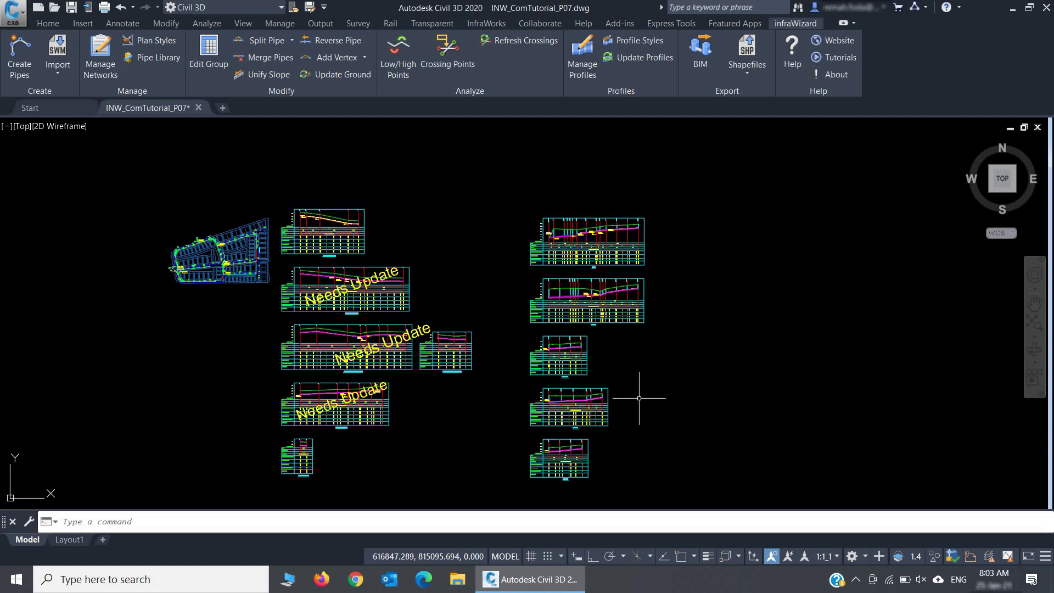
pyautogui.scroll(3, 613, 289)
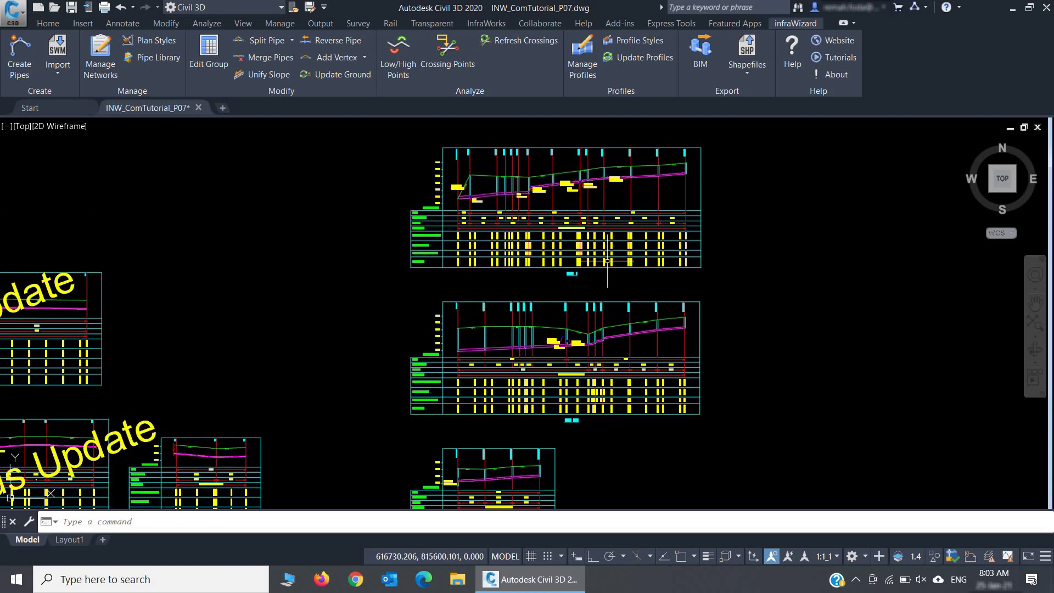
pyautogui.scroll(4, 592, 245)
pyautogui.moveTo(574, 198); pyautogui.dragTo(602, 327, button='middle')
pyautogui.scroll(4, 569, 222)
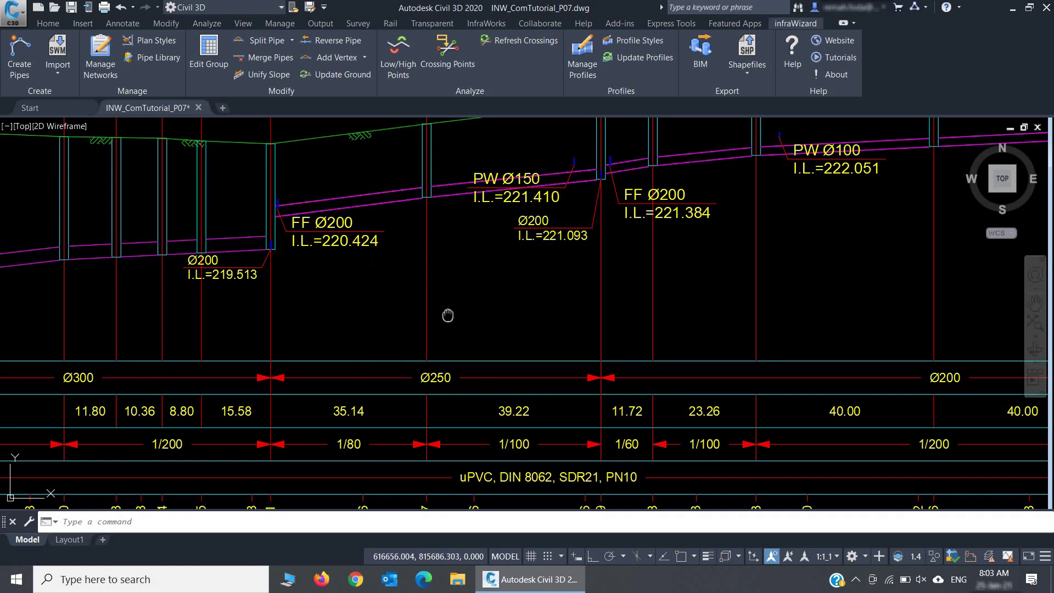
pyautogui.moveTo(447, 315); pyautogui.dragTo(503, 204, button='middle')
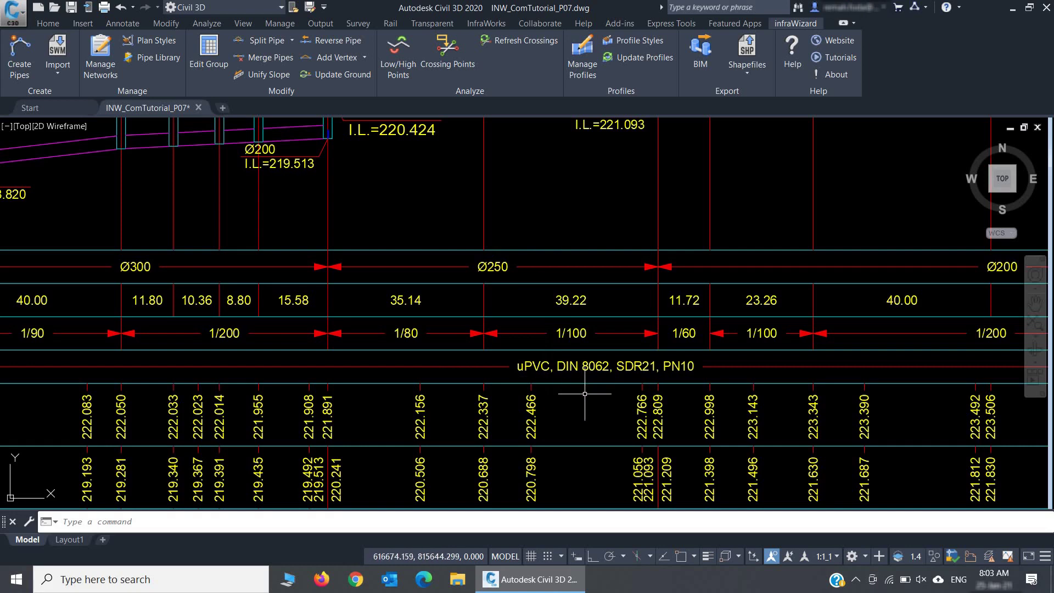
pyautogui.moveTo(584, 393); pyautogui.dragTo(601, 209, button='middle')
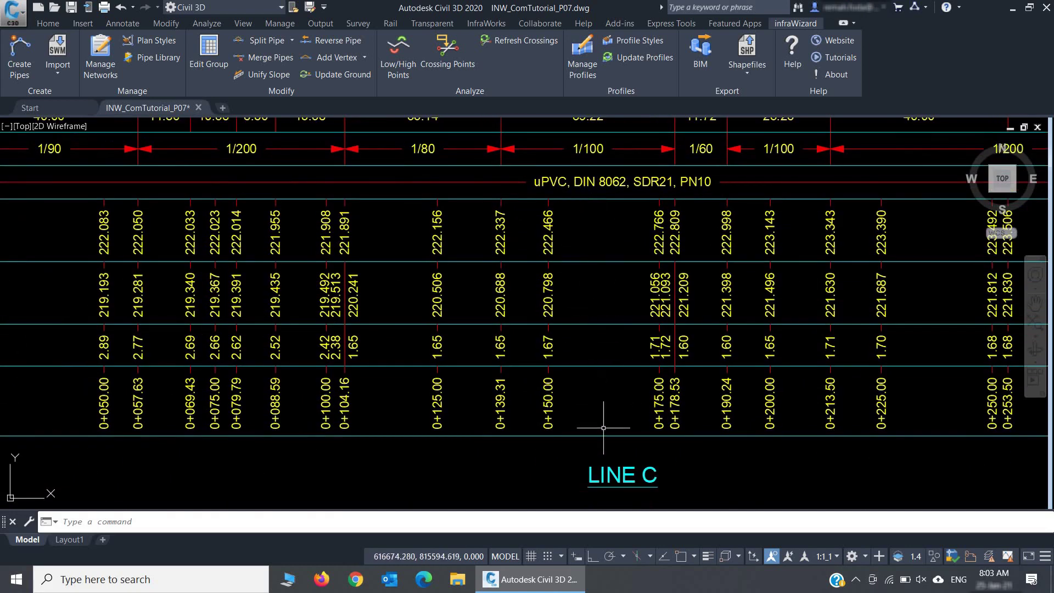
pyautogui.scroll(-4, 621, 347)
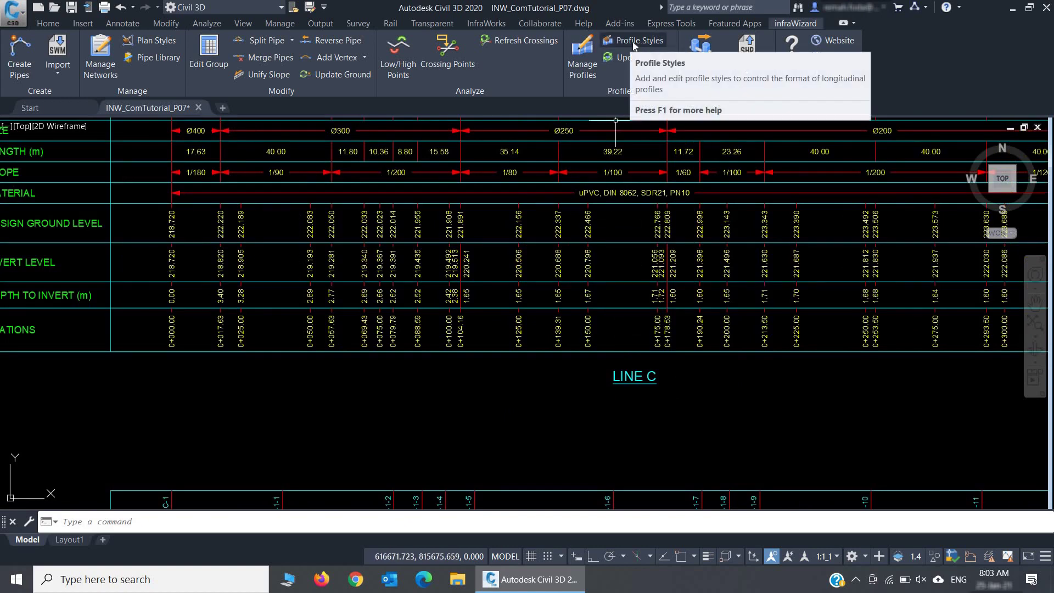
pyautogui.scroll(-2, 592, 262)
pyautogui.scroll(-6, 487, 266)
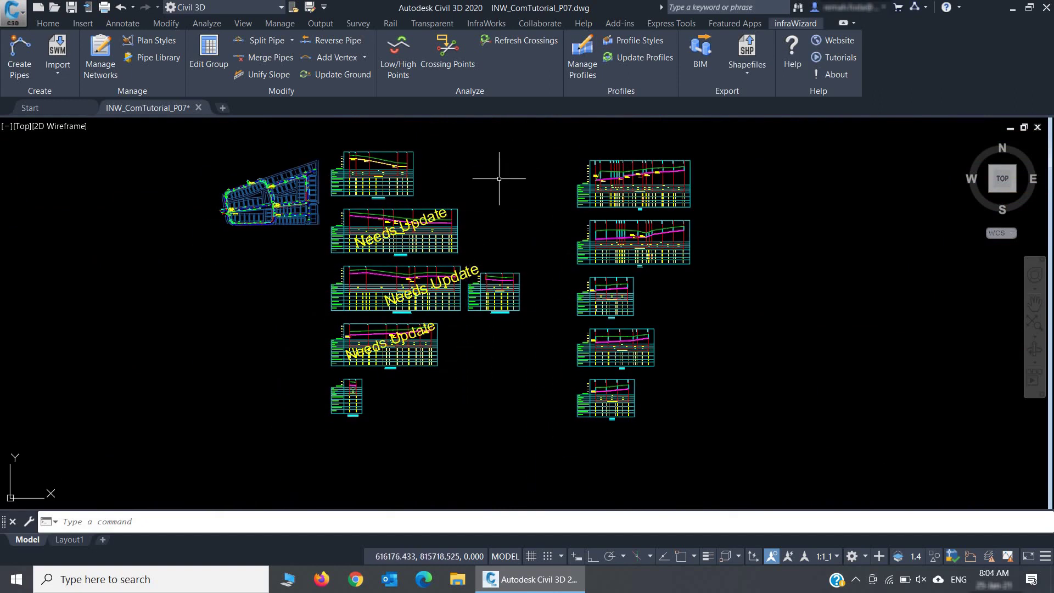
# Update the outdated PW profiles and check the crossing SD Ø200 labels at I.L.=221.120
pyautogui.scroll(8, 433, 230)
pyautogui.moveTo(384, 236); pyautogui.dragTo(528, 211, button='middle')
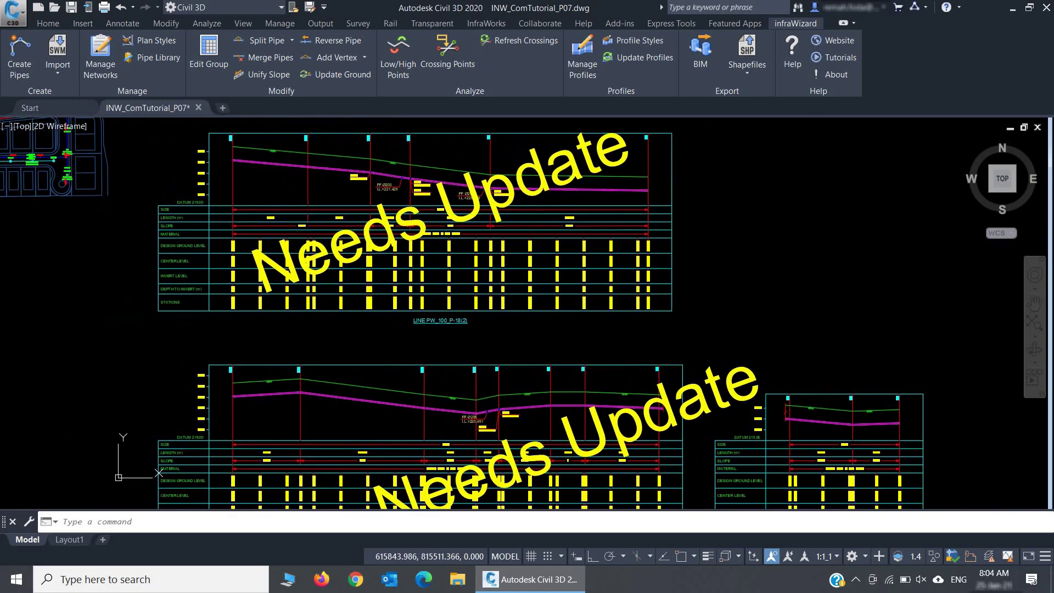
pyautogui.click(662, 60)
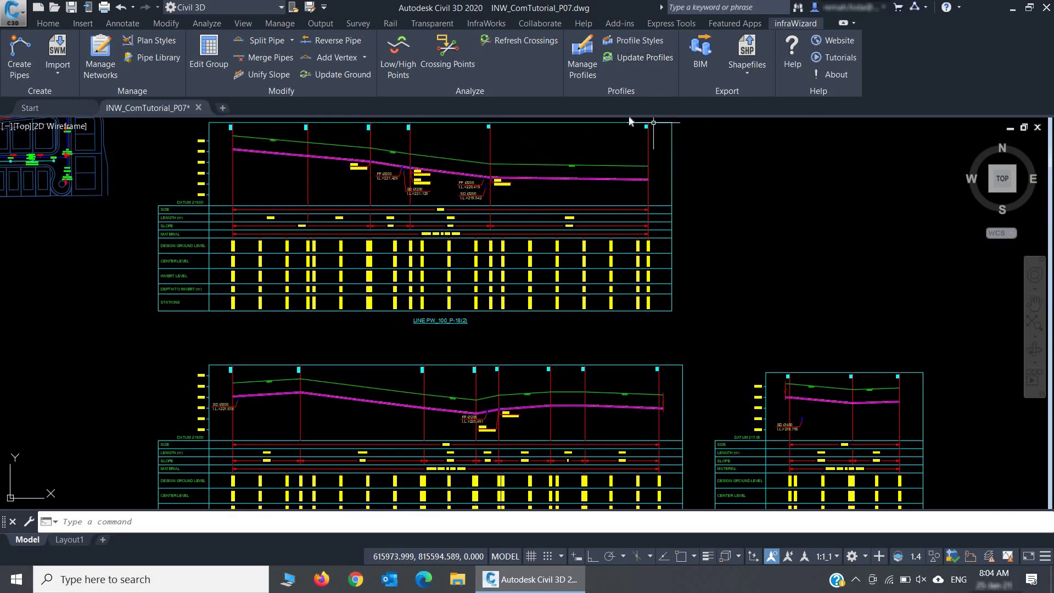
pyautogui.scroll(6, 390, 190)
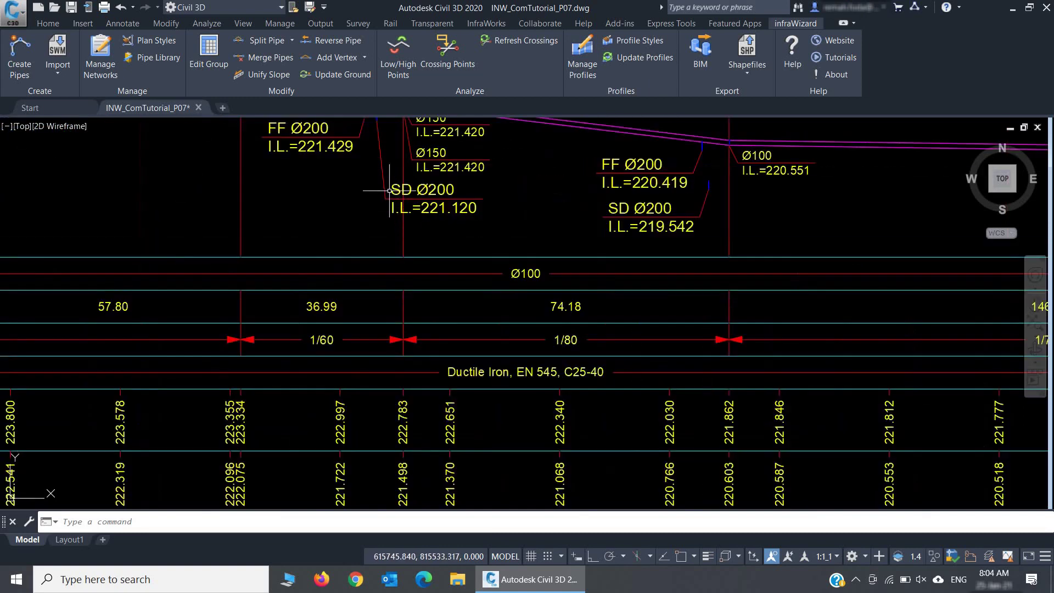
pyautogui.moveTo(390, 190)
pyautogui.mouseDown(button='middle')
pyautogui.moveTo(392, 266)
pyautogui.moveTo(421, 292)
pyautogui.mouseUp(button='middle')
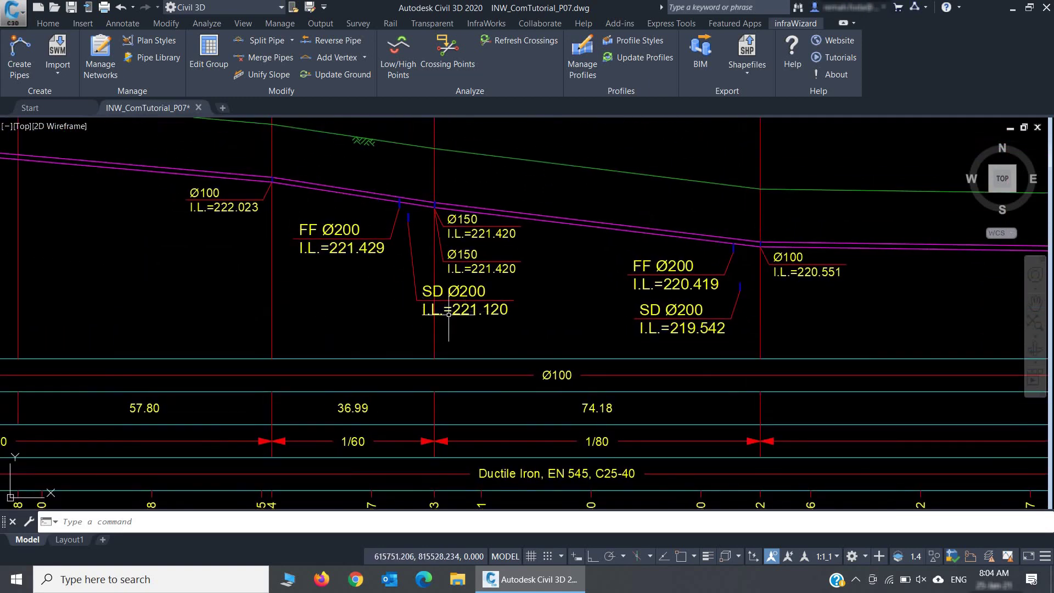
pyautogui.scroll(-6, 468, 324)
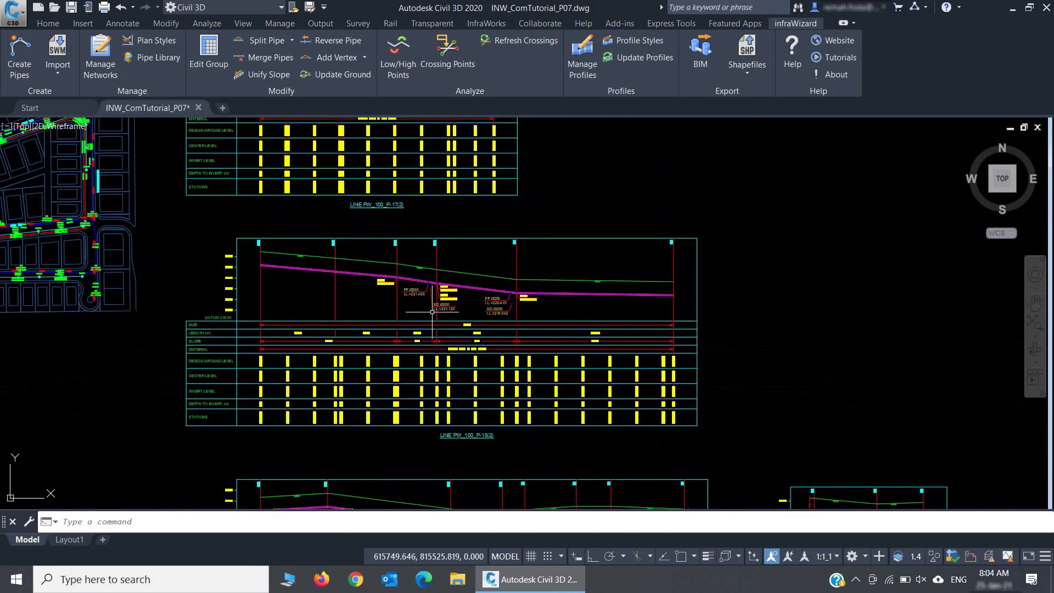
pyautogui.moveTo(290, 324); pyautogui.dragTo(332, 274, button='middle')
pyautogui.scroll(8, 335, 263)
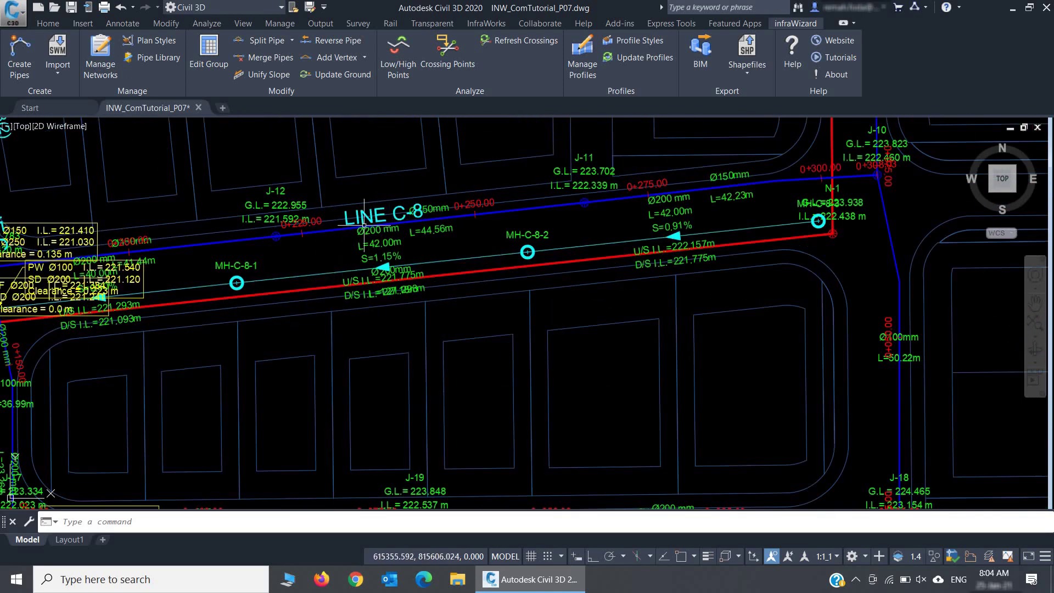
pyautogui.scroll(-2, 389, 244)
pyautogui.scroll(-5, 389, 243)
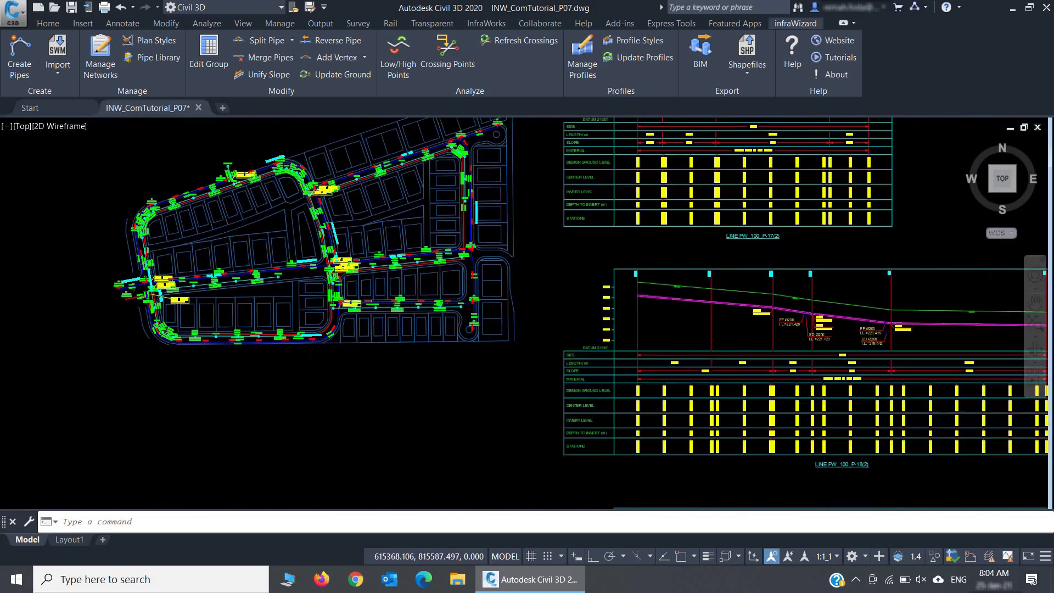
pyautogui.moveTo(469, 312); pyautogui.dragTo(366, 331, button='middle')
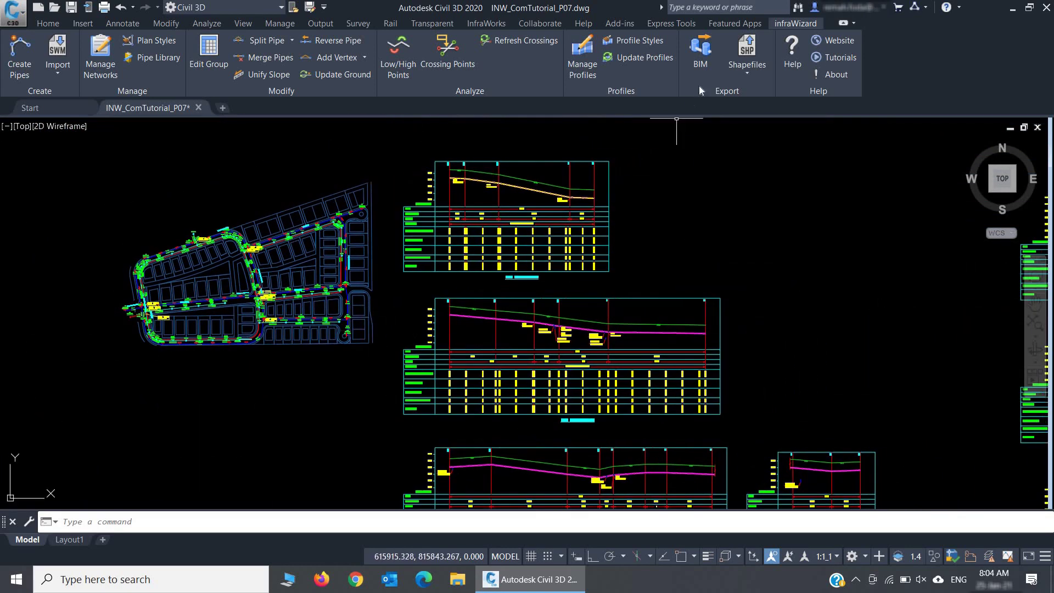
# Export all FF, PW and SD networks to BIM, confirming the 70-pipe, 67-node result
pyautogui.click(703, 67)
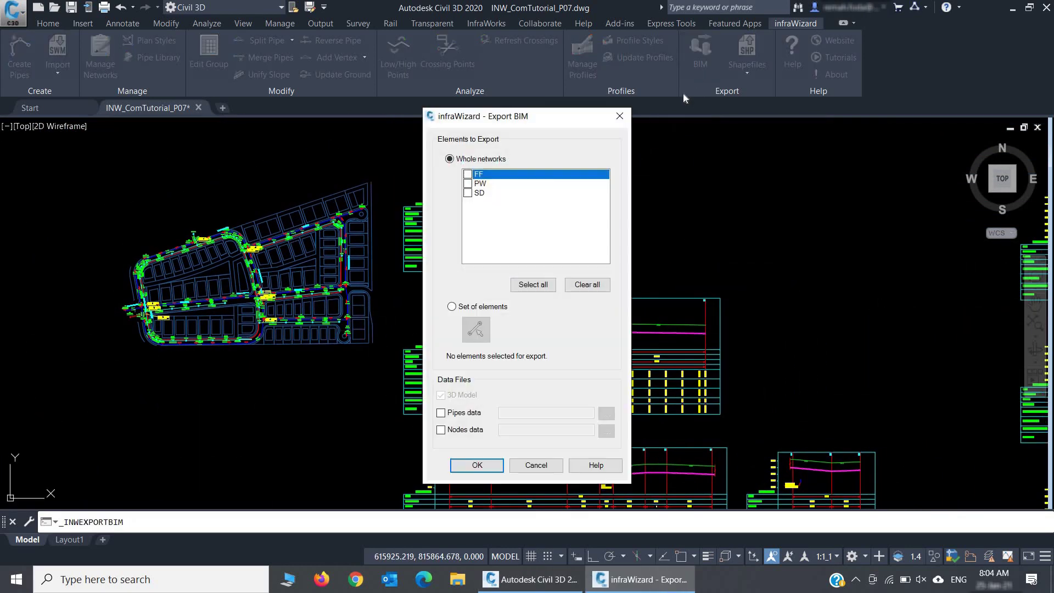
pyautogui.click(540, 285)
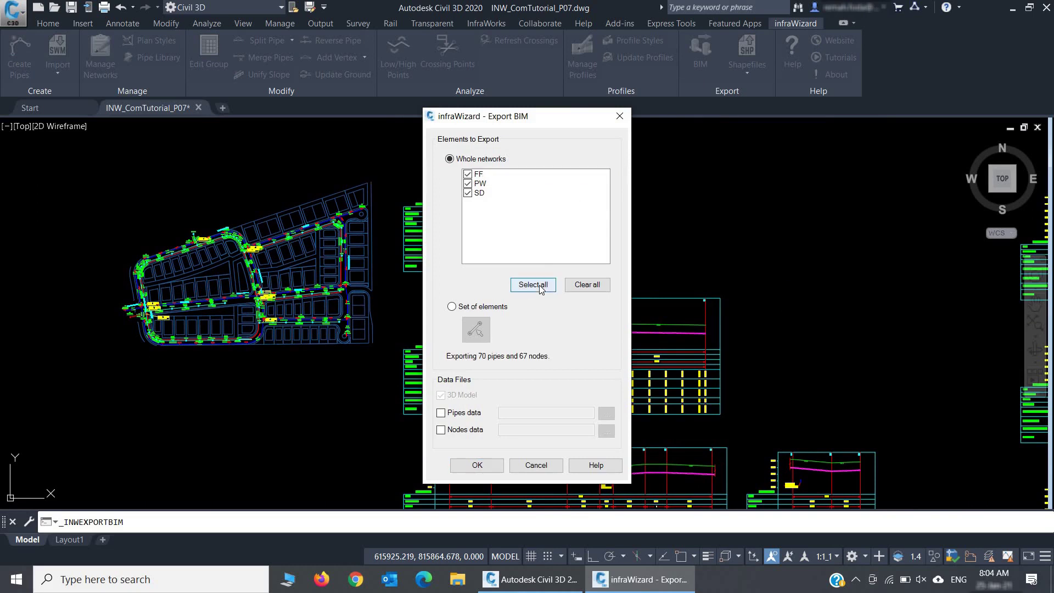
pyautogui.click(477, 465)
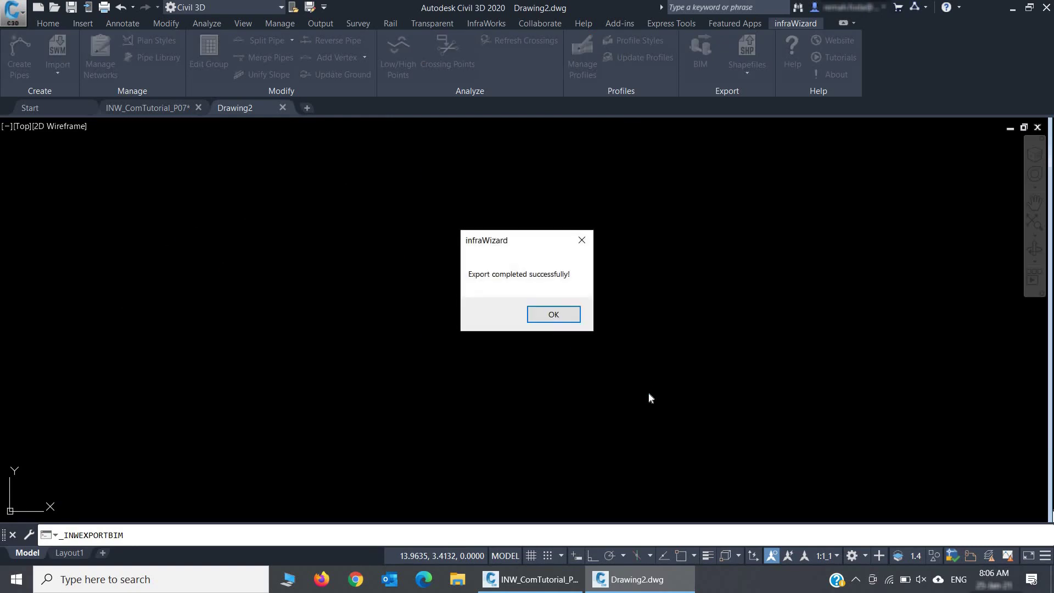
pyautogui.click(565, 314)
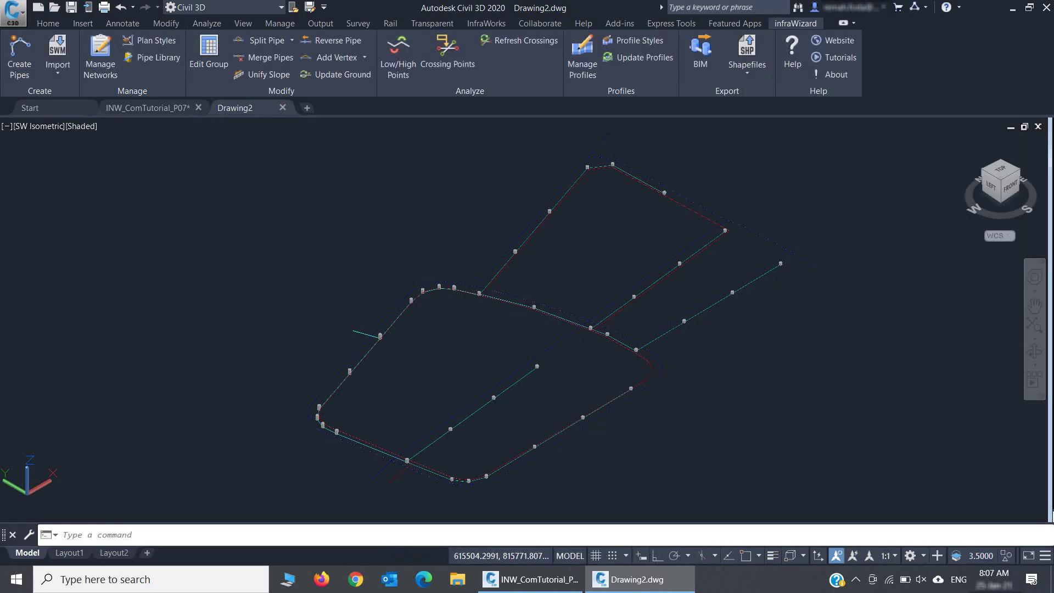
# Zoom and pan the SW Isometric model, then orbit around the pipe and manhole junctions
pyautogui.scroll(5, 584, 322)
pyautogui.scroll(4, 603, 334)
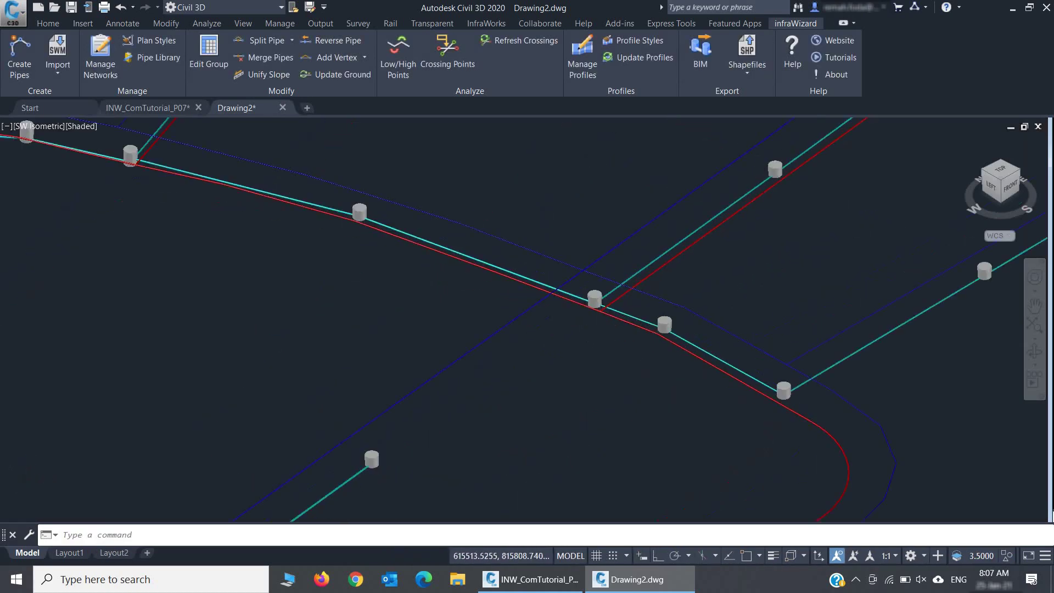
pyautogui.write('p')
pyautogui.press('Return')
pyautogui.moveTo(682, 357); pyautogui.dragTo(583, 393)
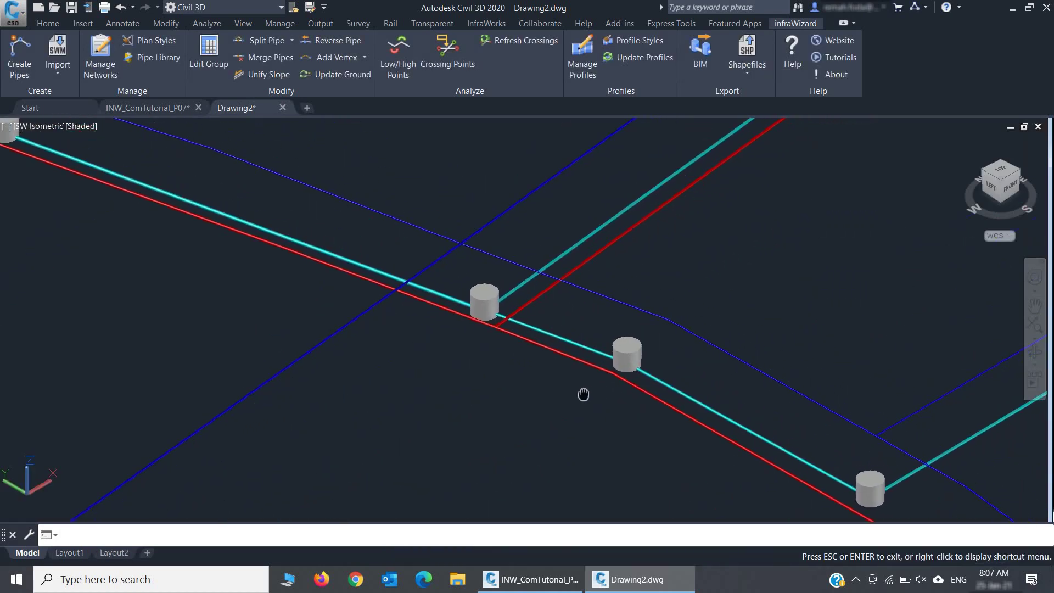
pyautogui.press('Escape')
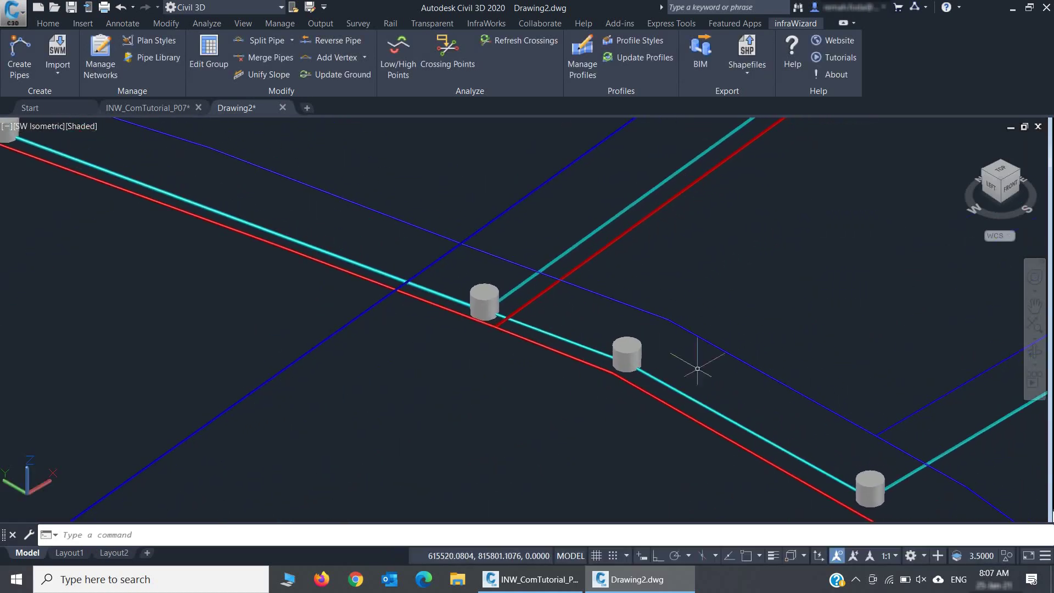
pyautogui.click(1034, 352)
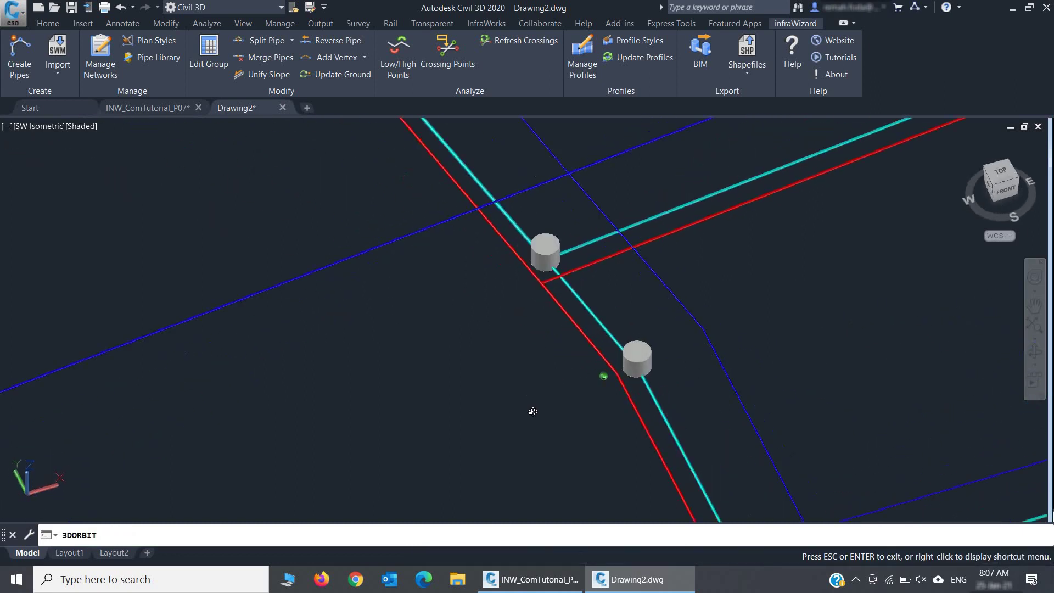